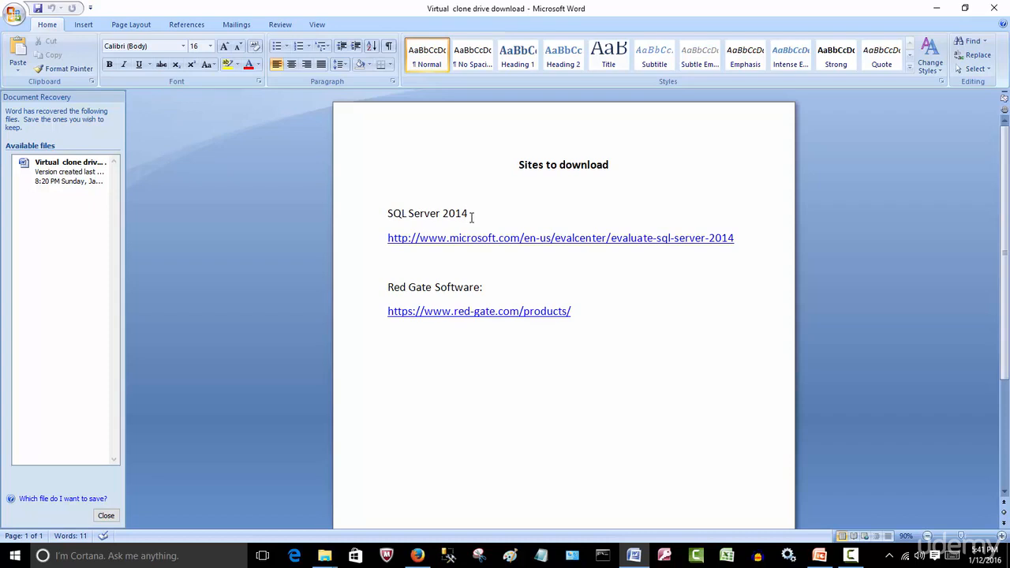
# Highlight the SQL Server 2014 and Red Gate Software download links in the document one after the other.
pyautogui.click(623, 328)
pyautogui.moveTo(752, 240); pyautogui.dragTo(383, 245)
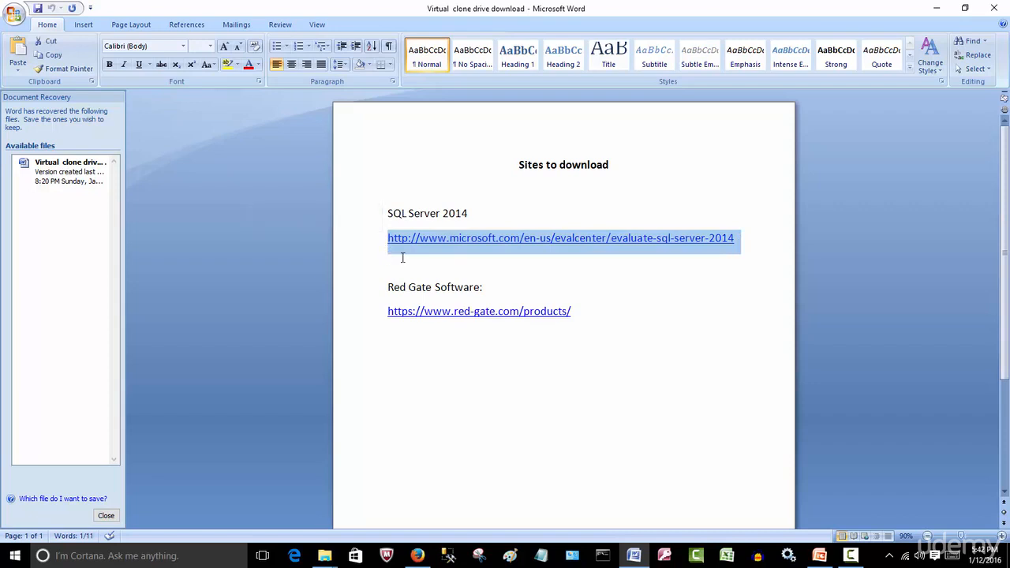
pyautogui.moveTo(606, 322); pyautogui.dragTo(370, 314)
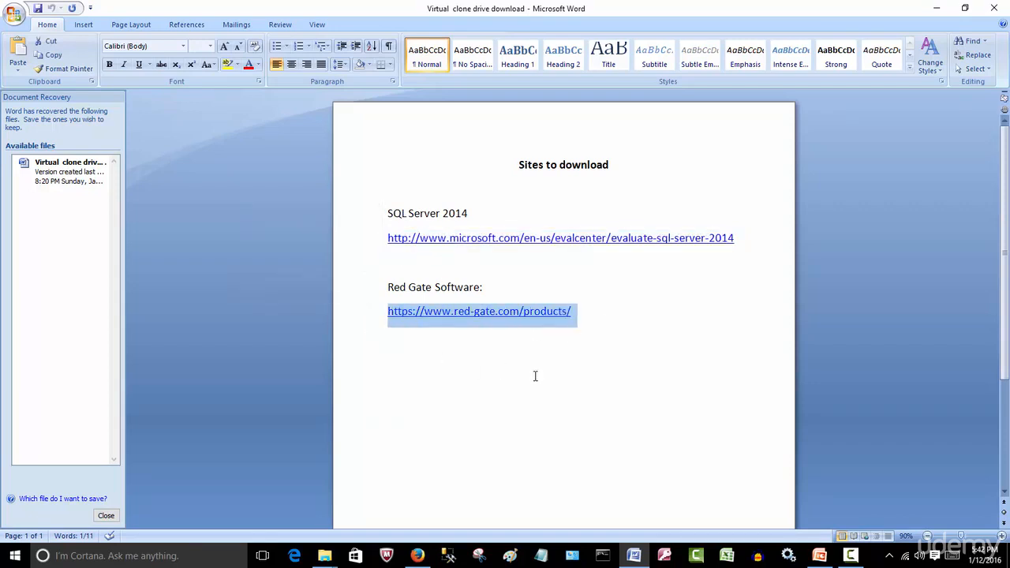
# Switch to Firefox and expand the SQL Server 2014 SP1 entry on the TechNet Evaluation Center page to view its download section.
pyautogui.click(417, 555)
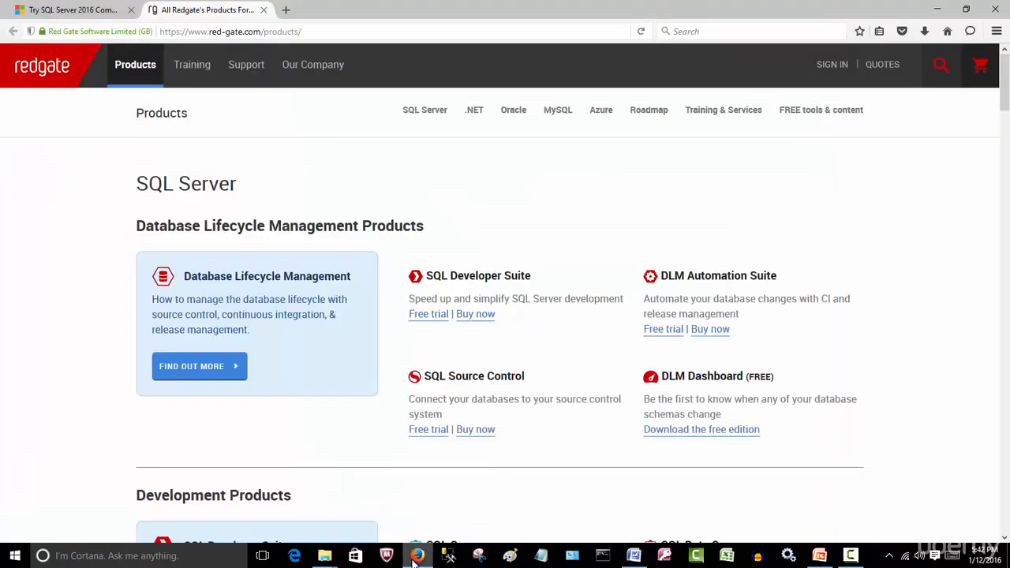
pyautogui.click(41, 13)
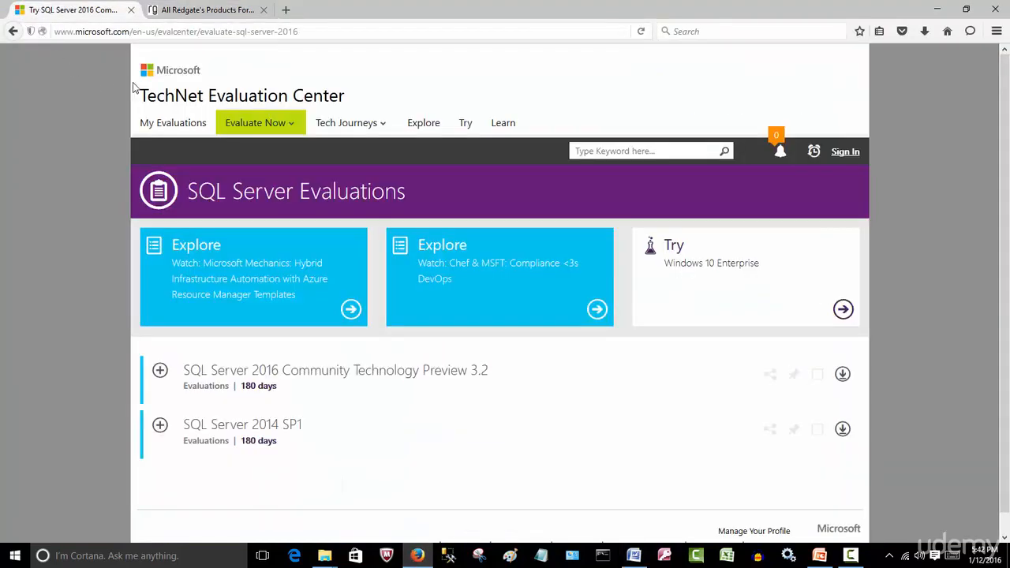
pyautogui.click(329, 32)
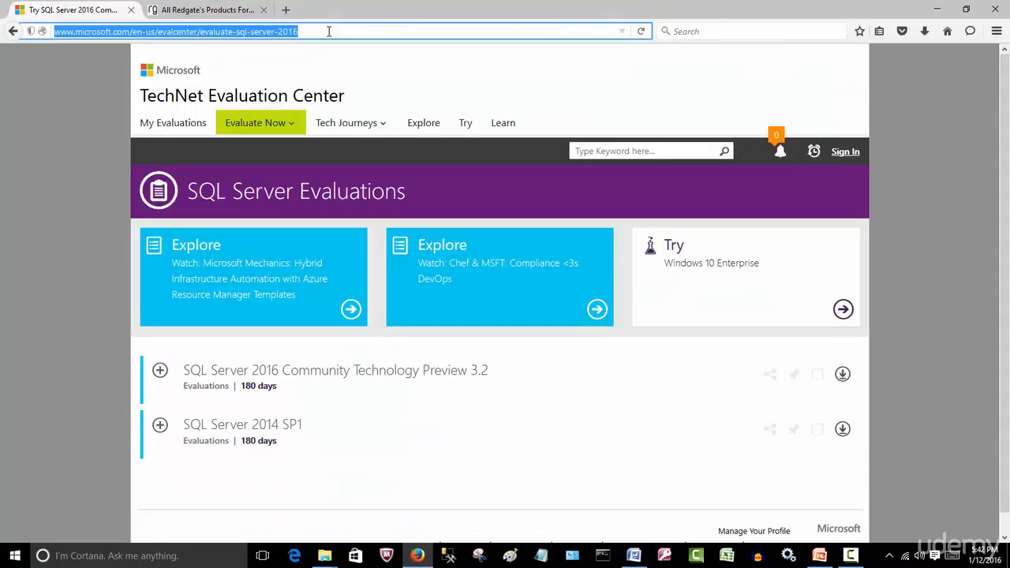
pyautogui.click(160, 427)
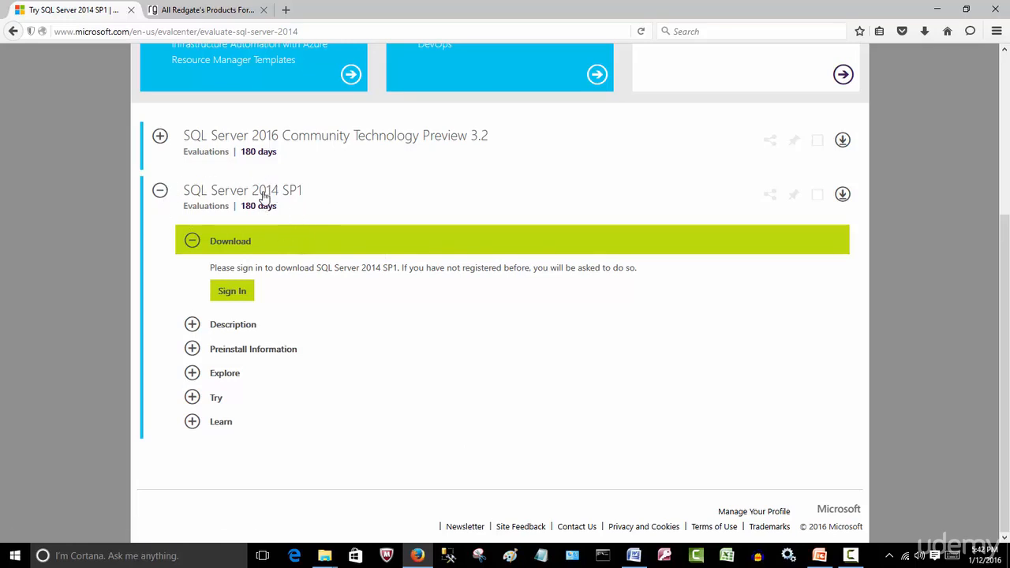
# Review Redgate's SQL Server product offerings and revisit the SQL Server 2014 SP1 evaluation page.
pyautogui.click(181, 12)
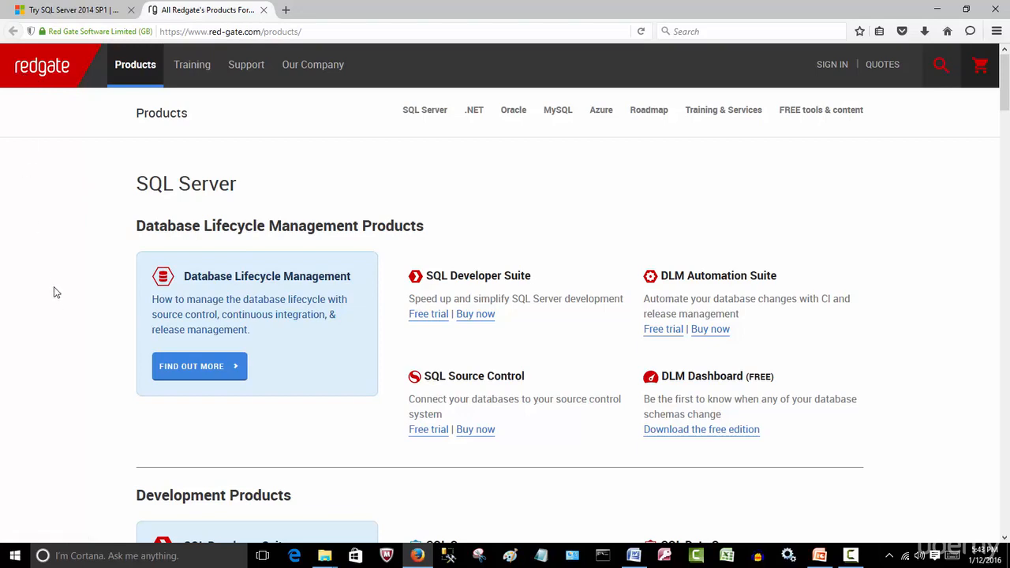
pyautogui.scroll(-2, 54, 292)
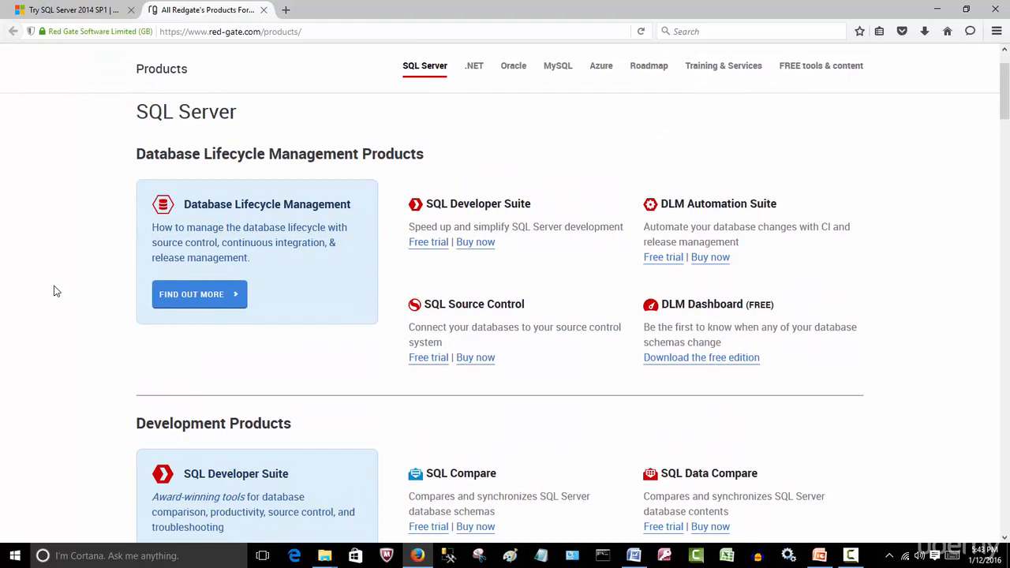
pyautogui.scroll(-4, 53, 292)
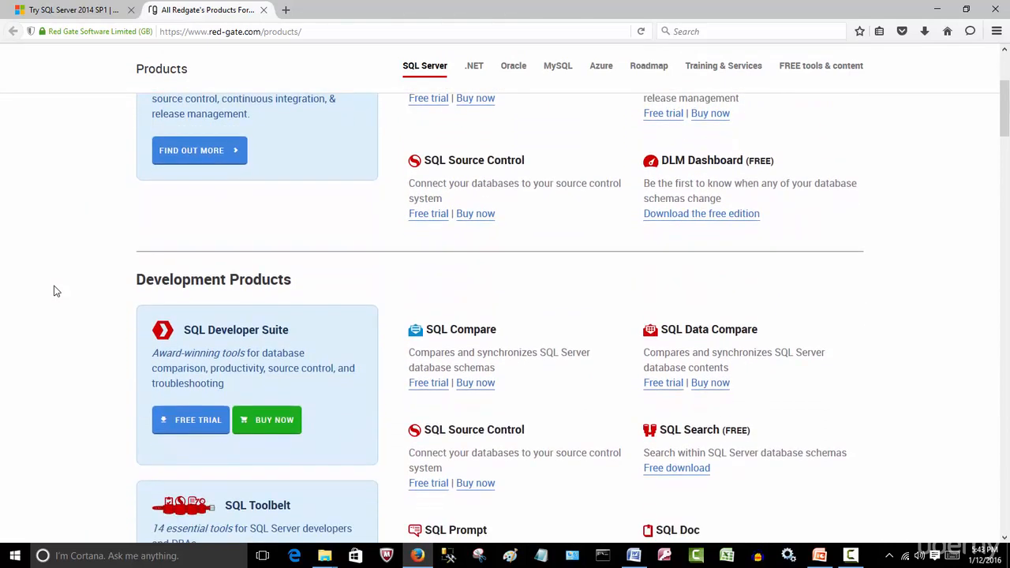
pyautogui.scroll(-4, 53, 292)
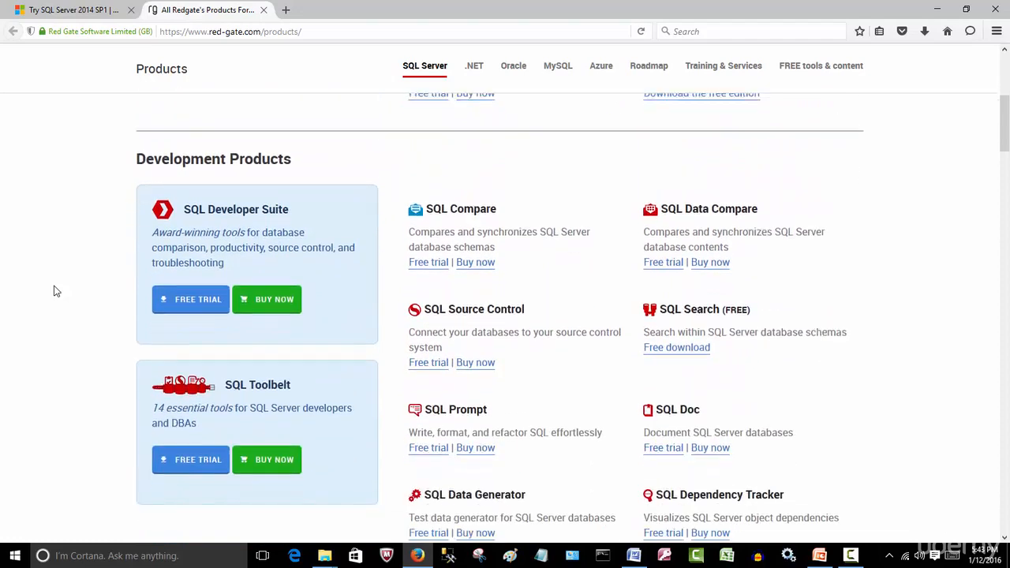
pyautogui.scroll(-6, 54, 292)
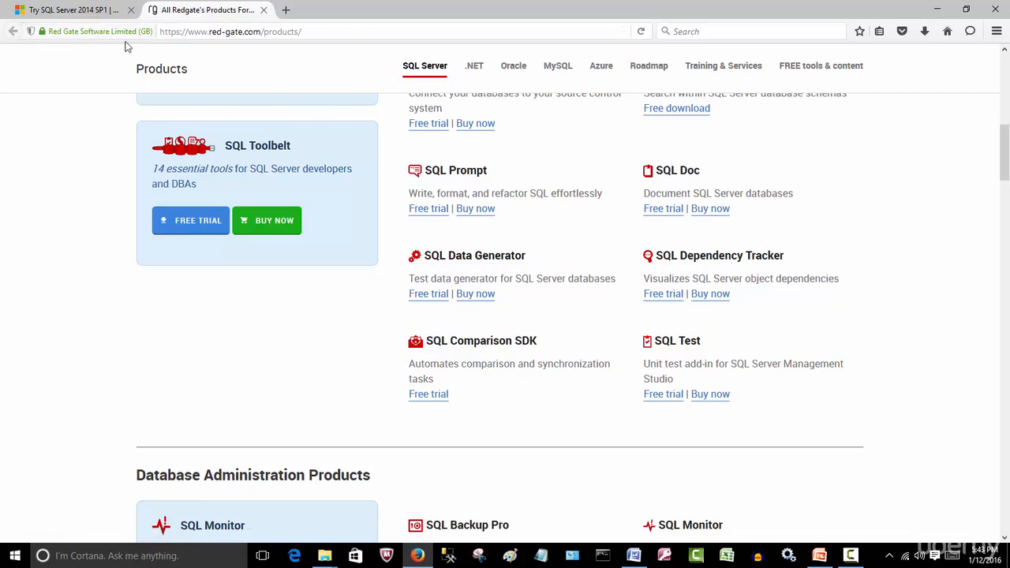
pyautogui.click(97, 16)
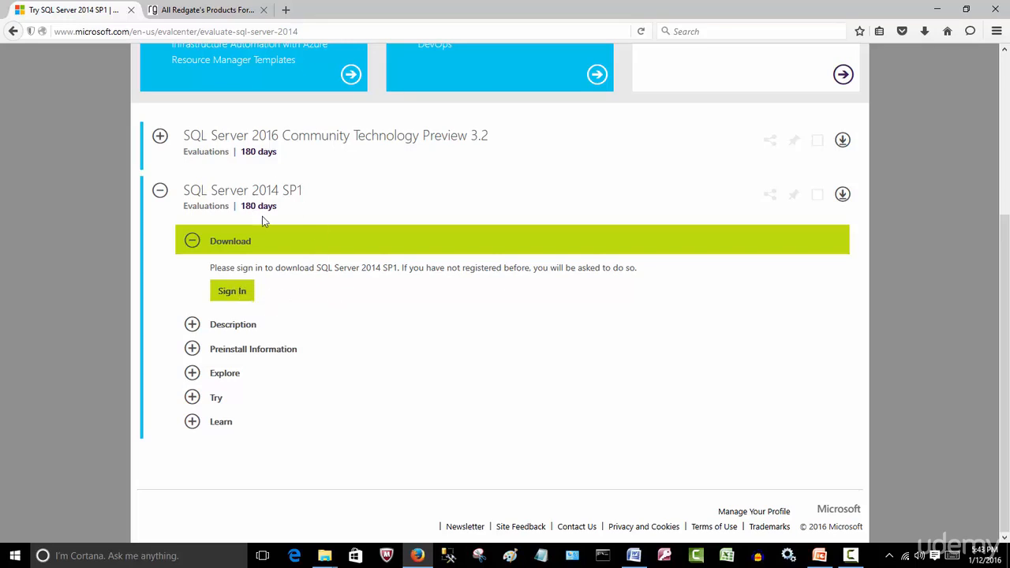
pyautogui.hotkey('ctrl', 'Tab')
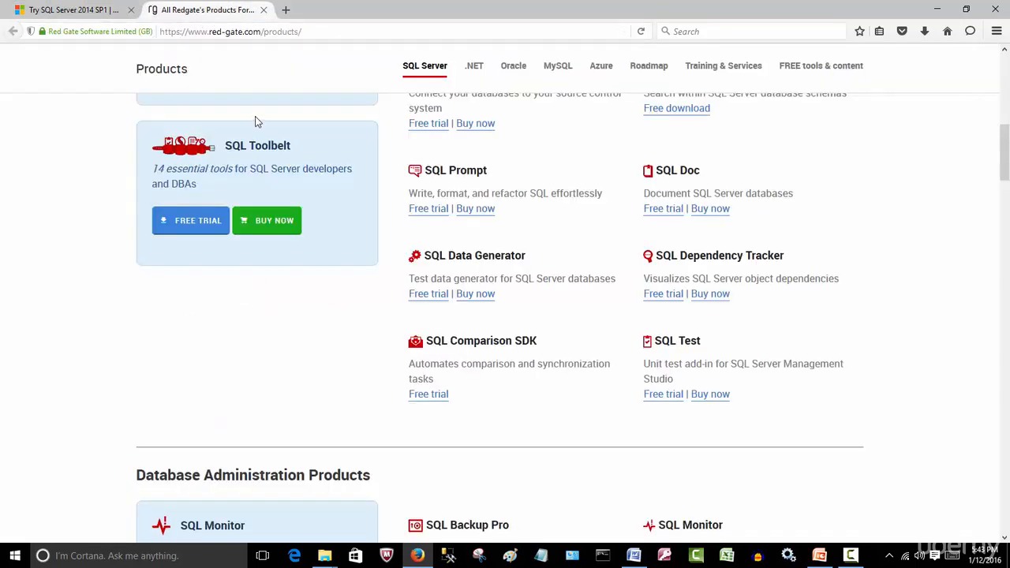
# Minimize the browser and Word, and select the SQLServer2014SP1-FullSlipstream-x64-ENU ISO file in Downloads.
pyautogui.click(937, 9)
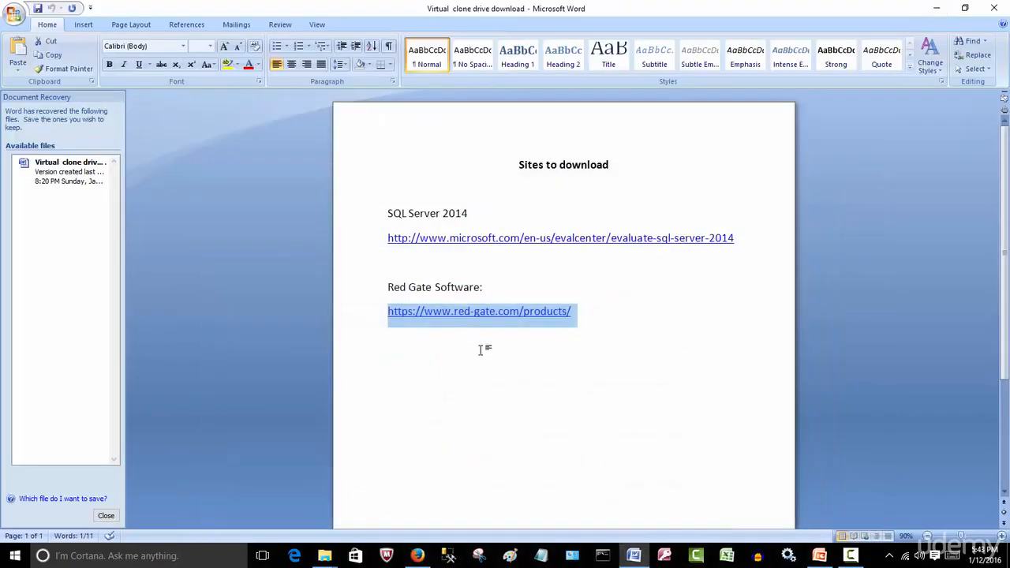
pyautogui.click(937, 8)
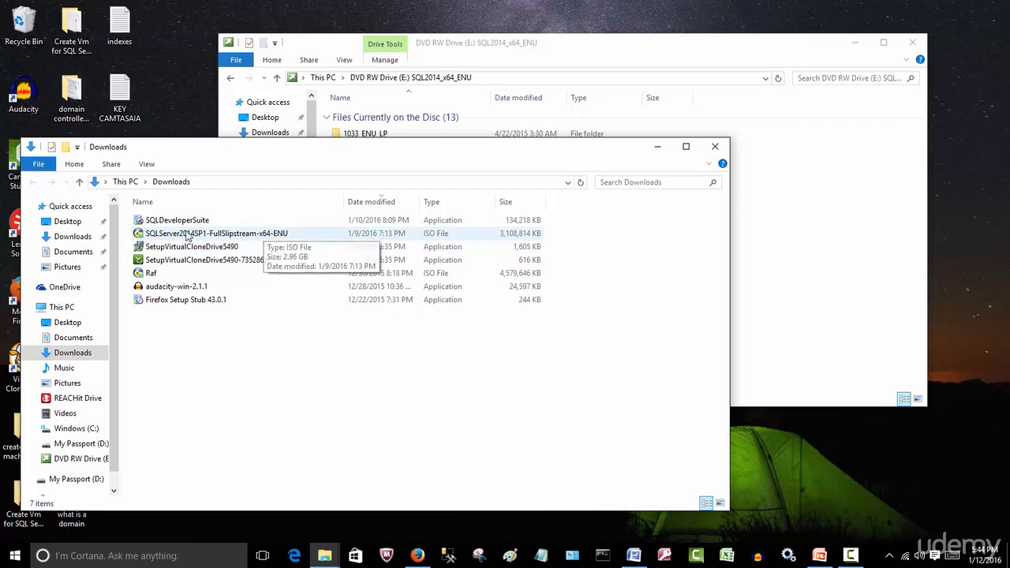
pyautogui.click(243, 240)
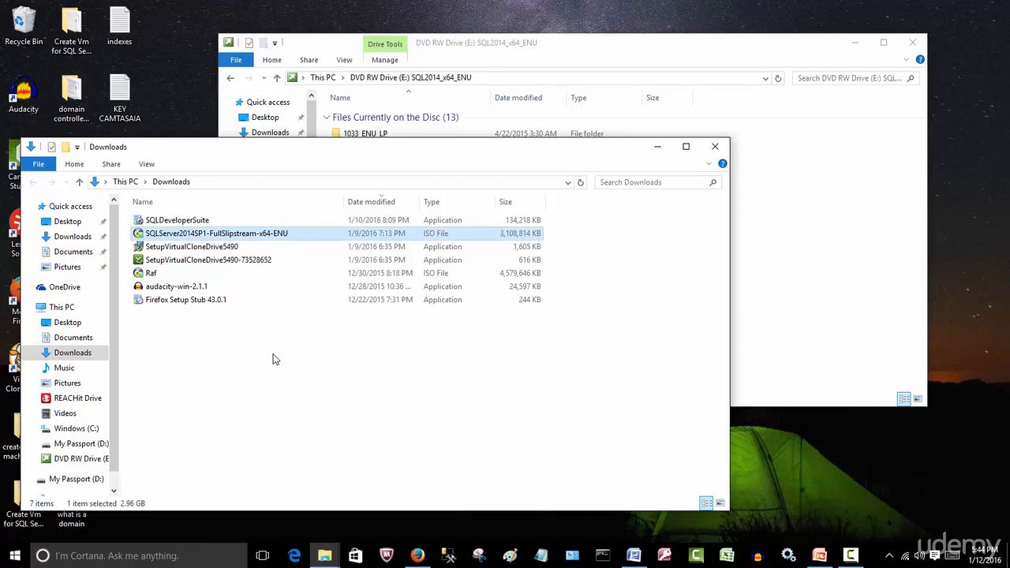
# Run the setup application from the mounted SQL2014_x64_ENU disc and minimize the File Explorer windows.
pyautogui.click(658, 147)
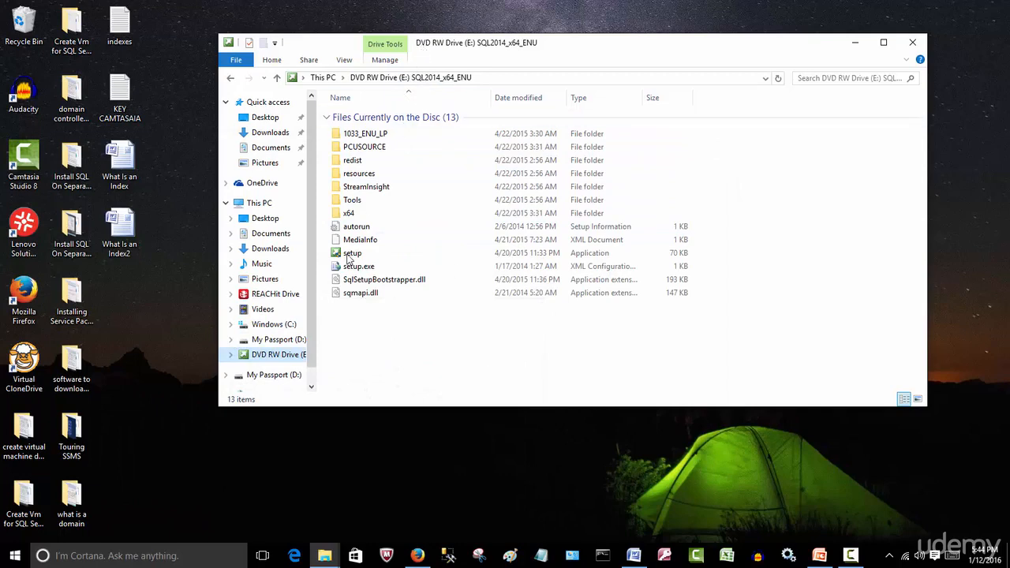
pyautogui.click(431, 350)
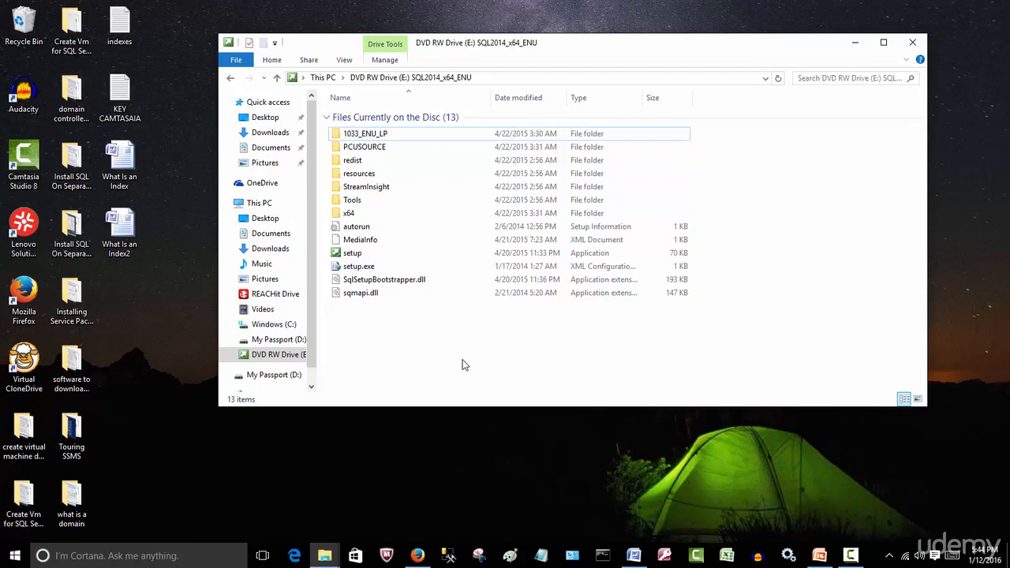
pyautogui.click(357, 258)
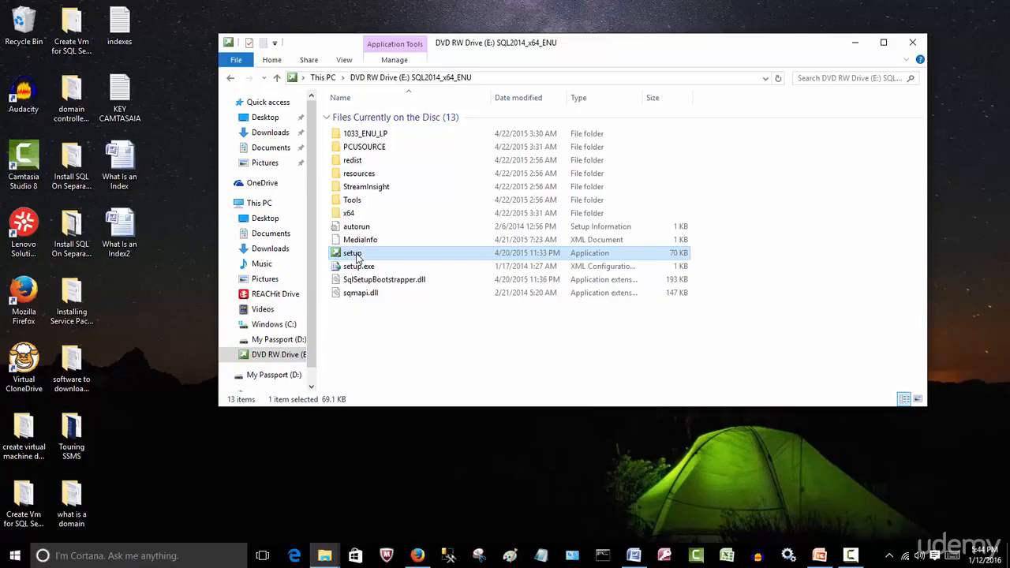
pyautogui.doubleClick(357, 256)
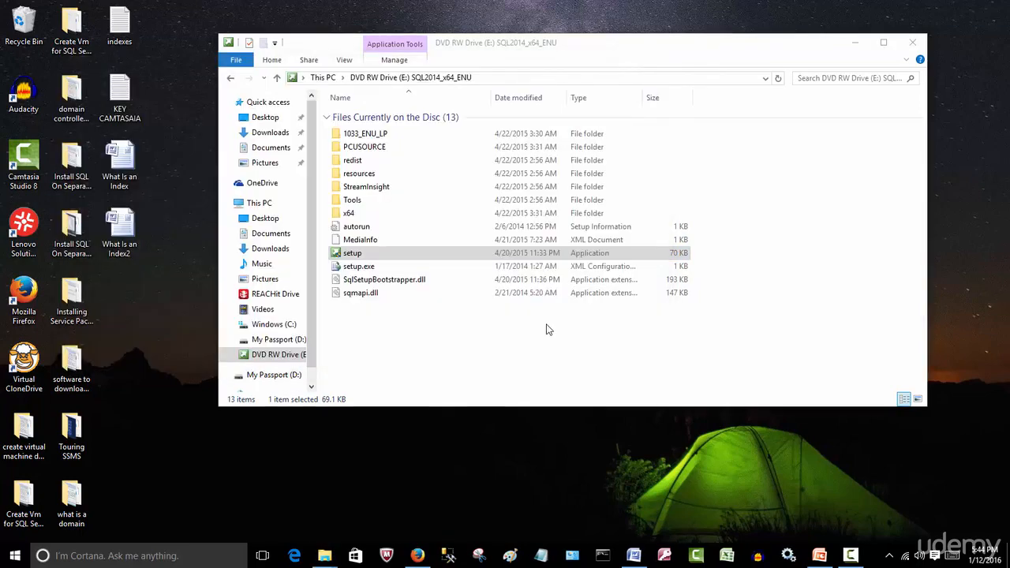
pyautogui.click(856, 43)
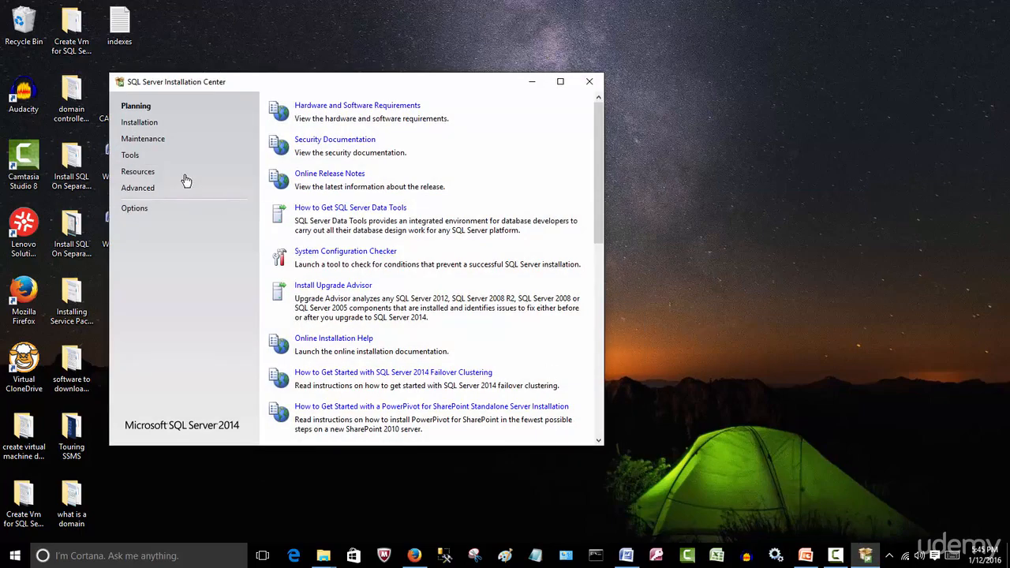
# Launch a new SQL Server stand-alone installation and minimize the Installation Center.
pyautogui.click(134, 123)
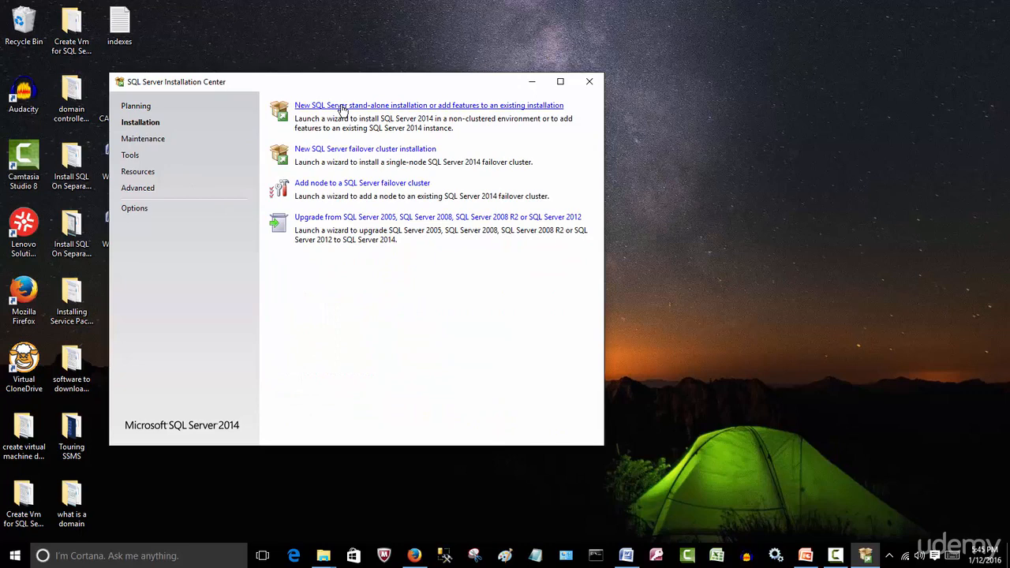
pyautogui.click(343, 110)
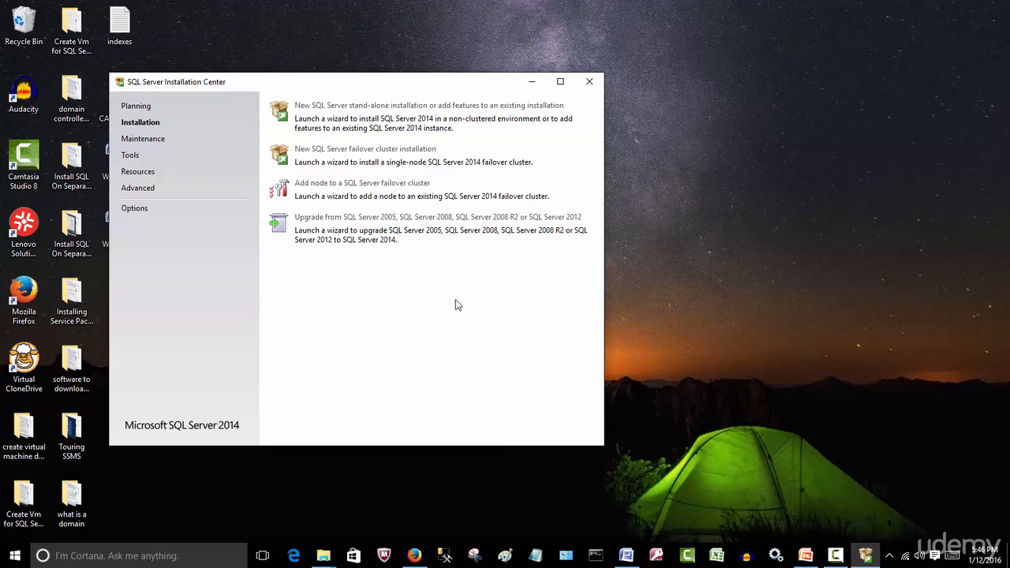
pyautogui.click(535, 88)
pyautogui.click(535, 84)
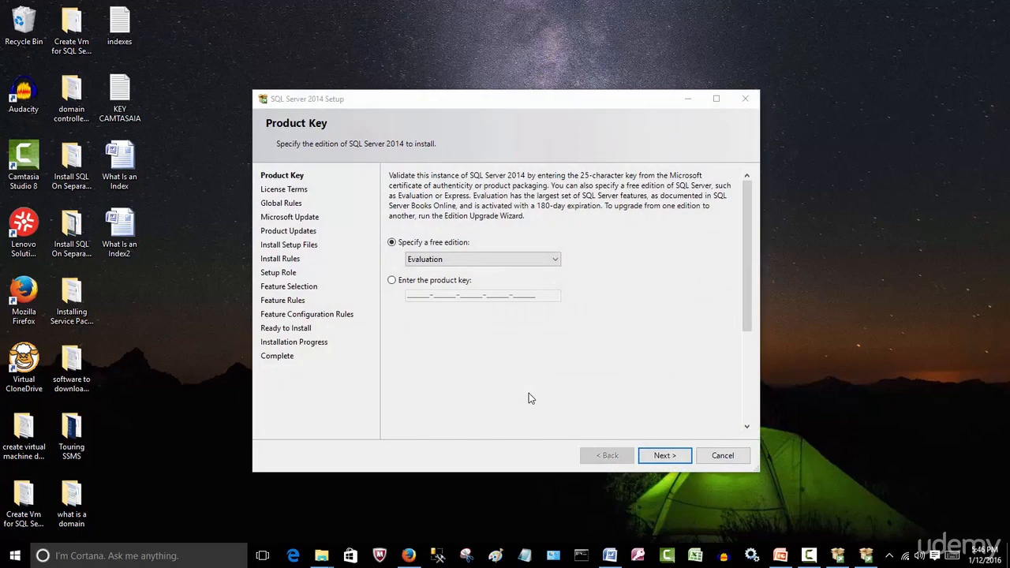
# Keep the free Evaluation edition, accept the license terms and continue without using Microsoft Update to check for updates.
pyautogui.click(665, 455)
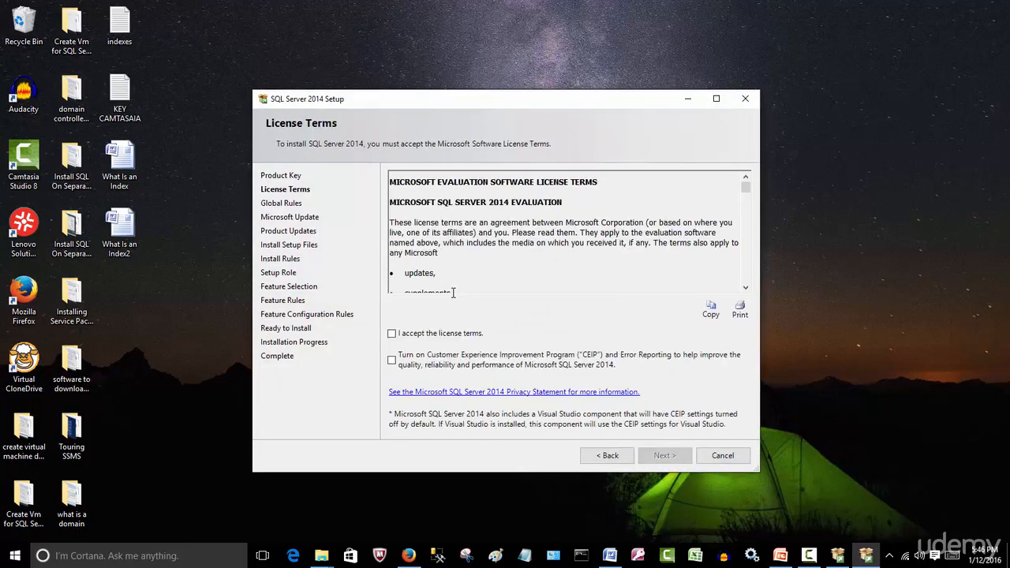
pyautogui.click(423, 335)
pyautogui.click(666, 456)
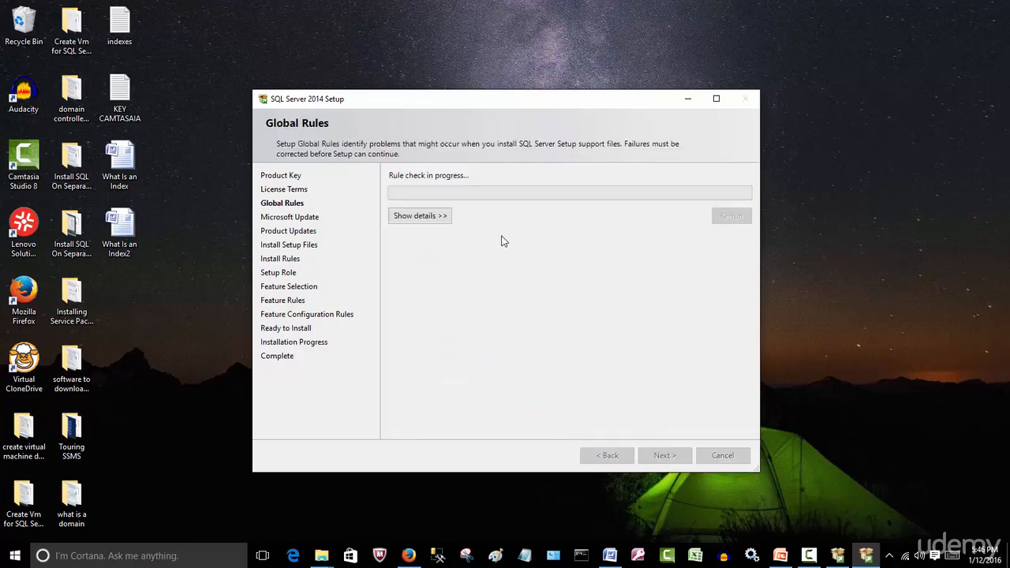
pyautogui.click(399, 216)
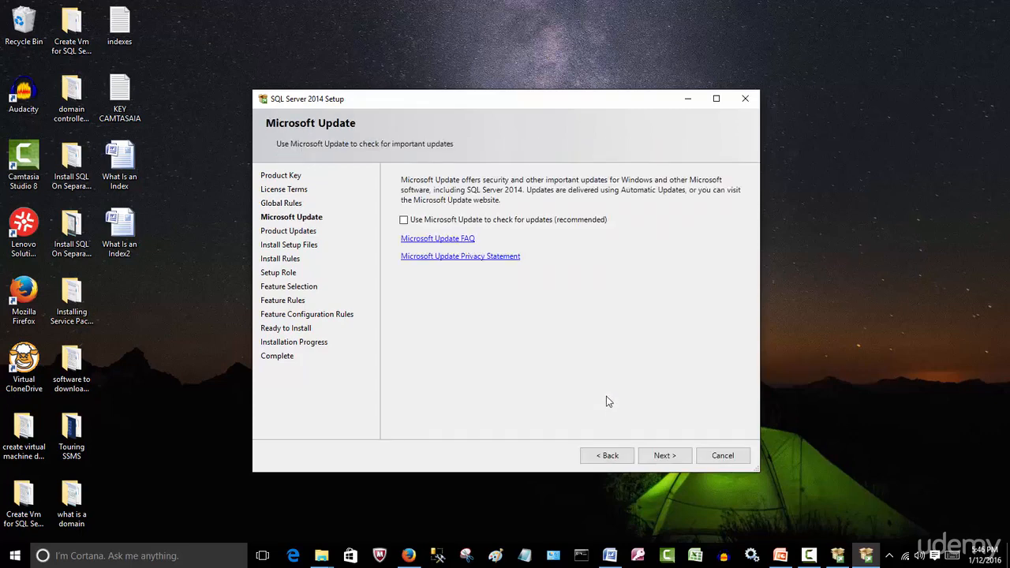
pyautogui.click(666, 456)
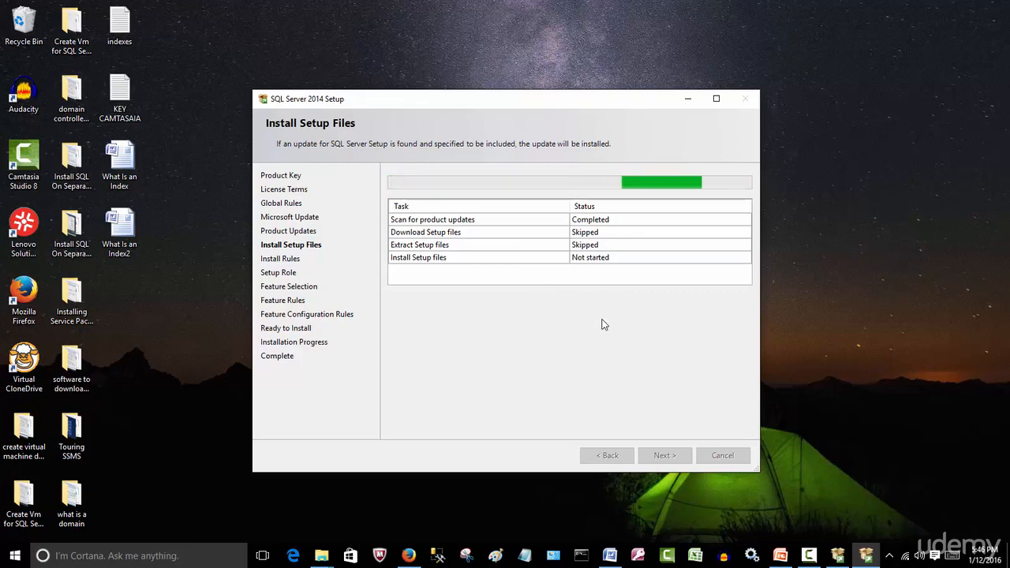
pyautogui.click(809, 556)
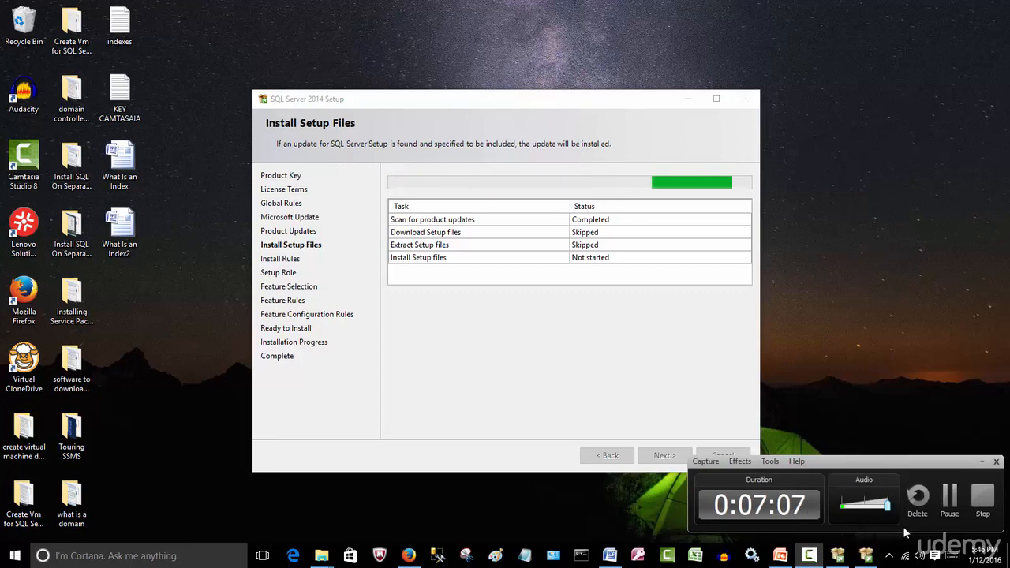
pyautogui.click(950, 497)
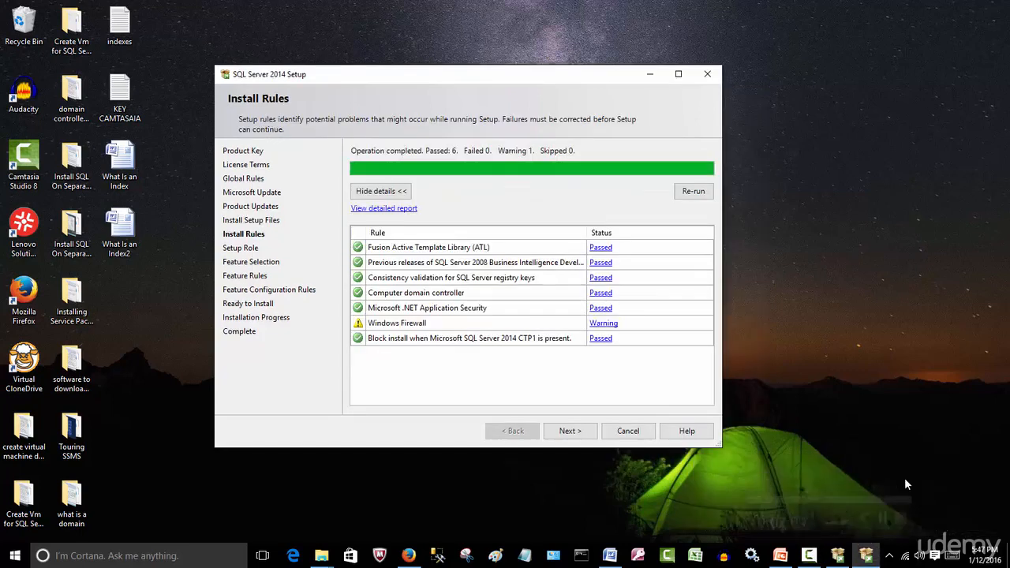
# Keep the SQL Server Feature Installation role and select all features except Analysis Services, Reporting Services - SharePoint and the Reporting Services Add-in for SharePoint.
pyautogui.click(570, 431)
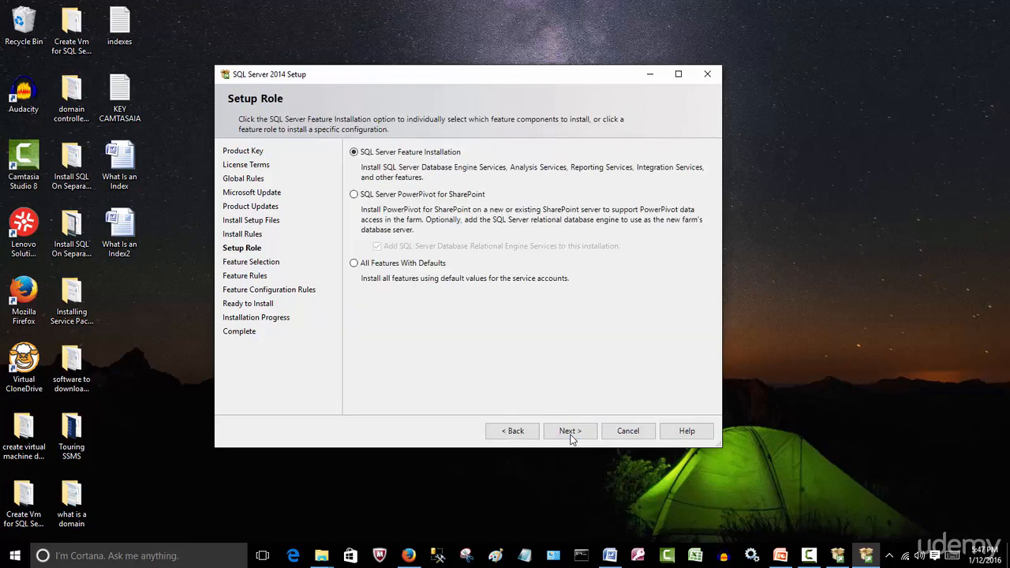
pyautogui.click(569, 431)
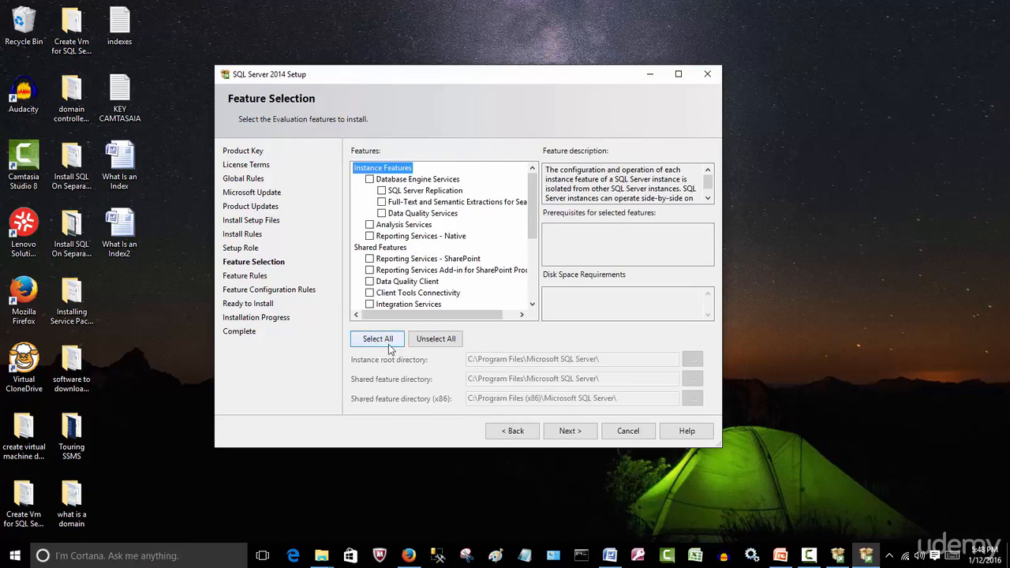
pyautogui.click(389, 346)
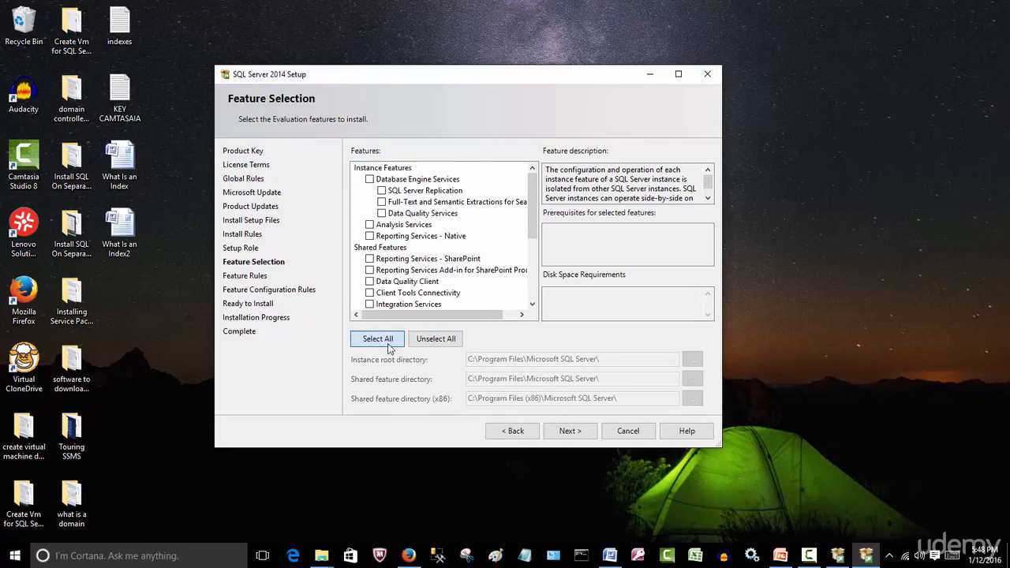
pyautogui.click(370, 259)
pyautogui.click(369, 270)
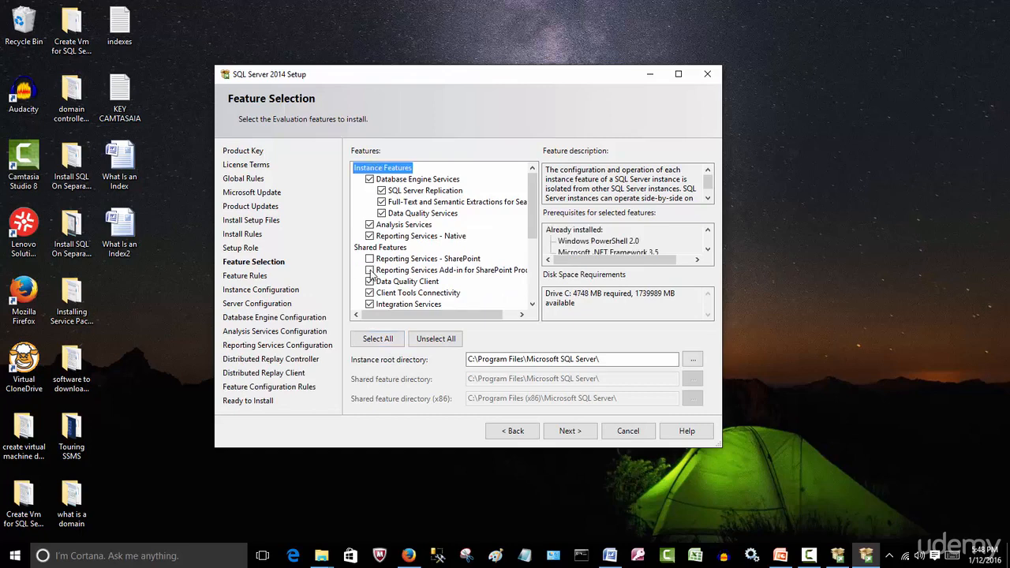
pyautogui.click(369, 225)
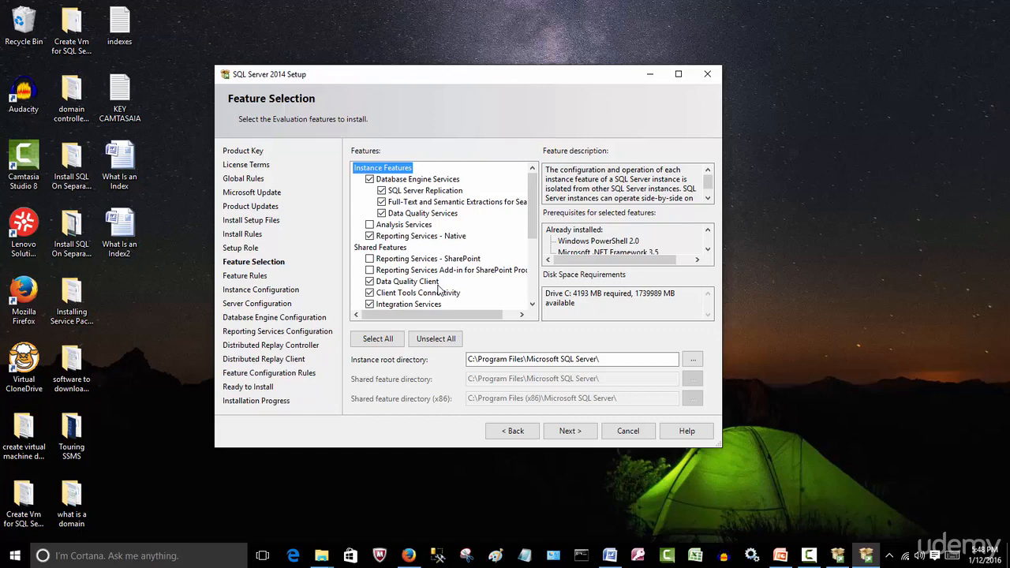
# Accept the selected features and continue to the instance configuration.
pyautogui.click(569, 433)
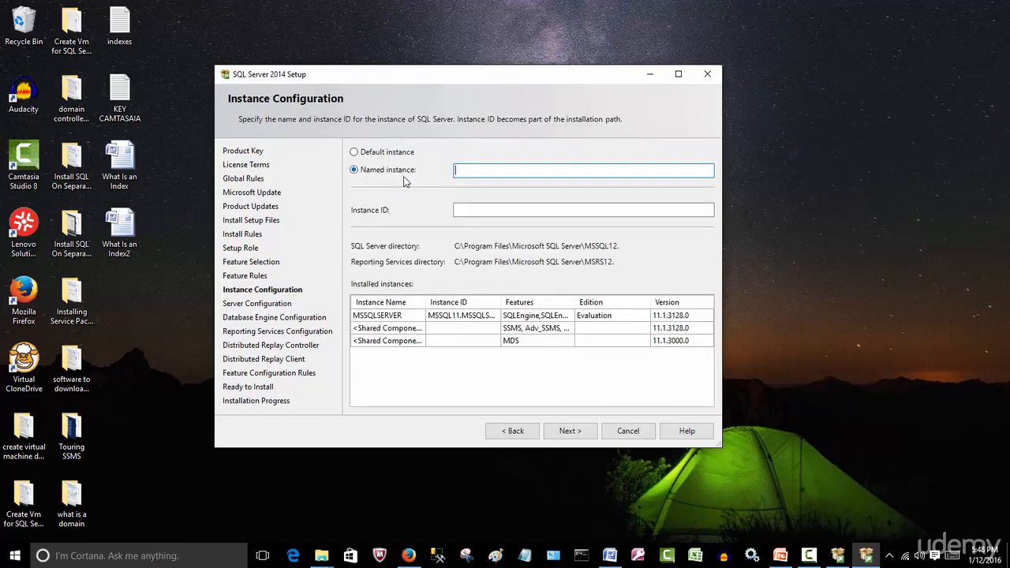
# Try to continue with the default instance MSSQLSERVER.
pyautogui.click(398, 152)
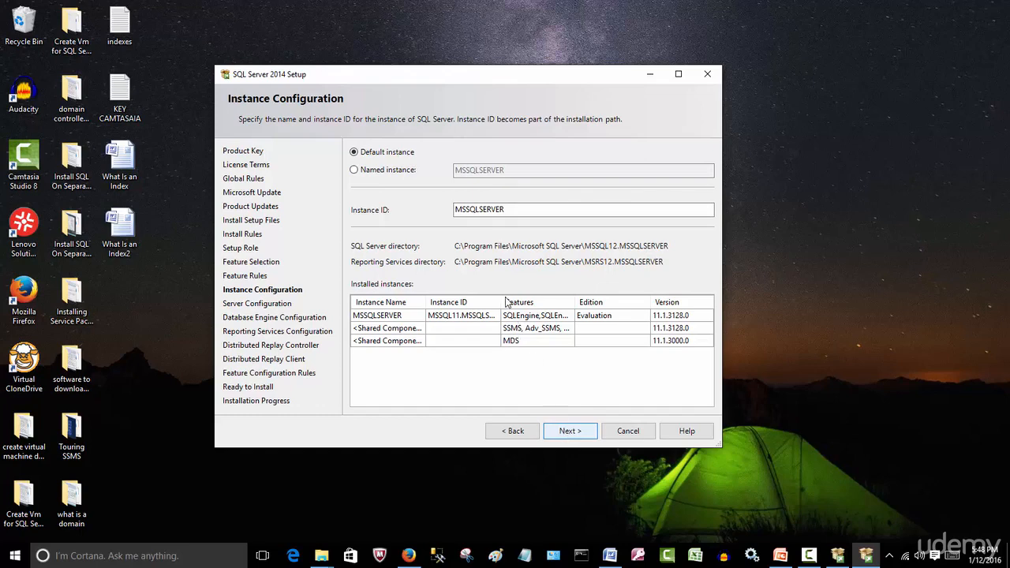
pyautogui.press('Return')
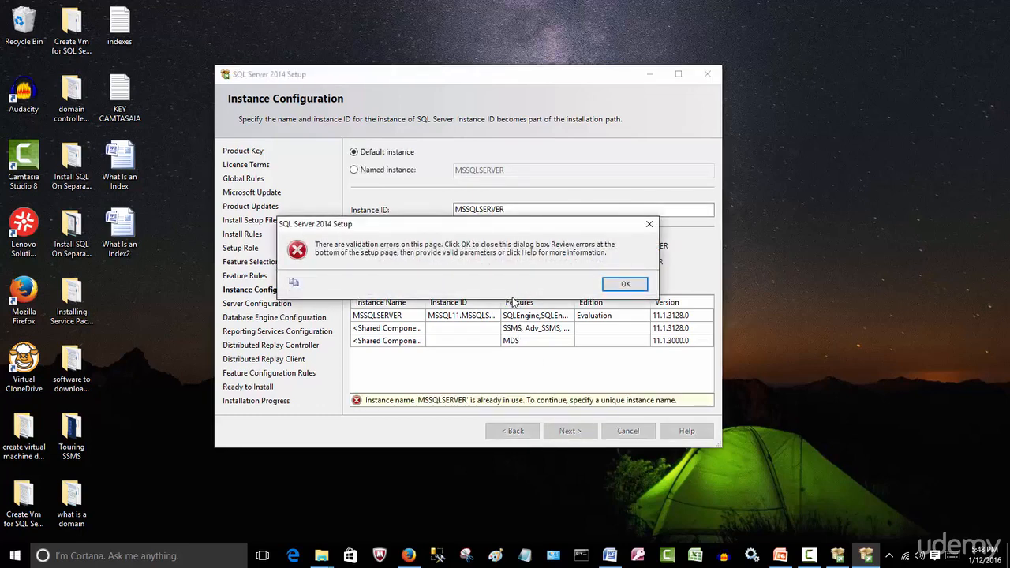
pyautogui.click(625, 285)
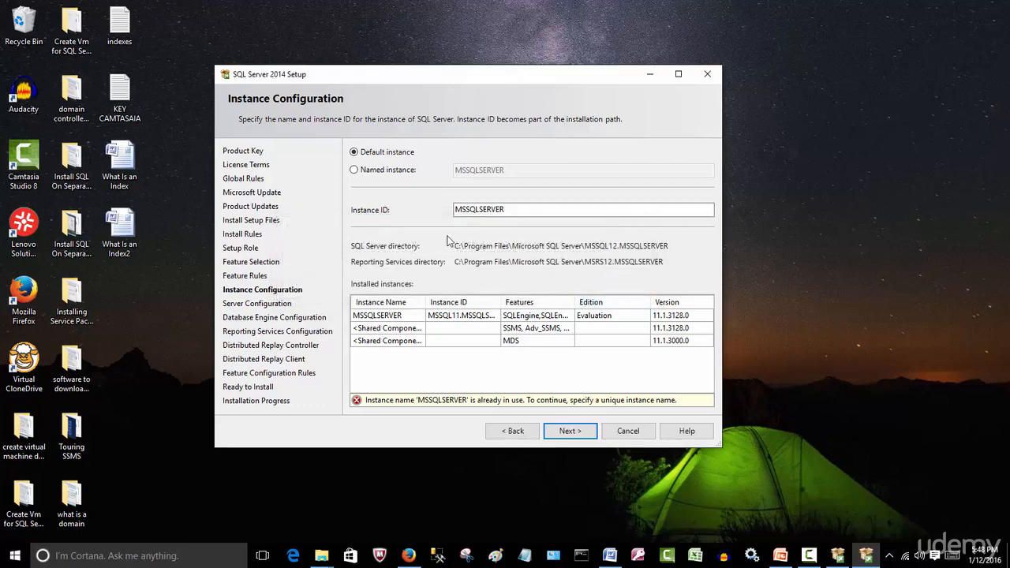
# Choose a named instance called SQL2014, written without a space, and continue to the server configuration.
pyautogui.click(402, 171)
pyautogui.click(498, 173)
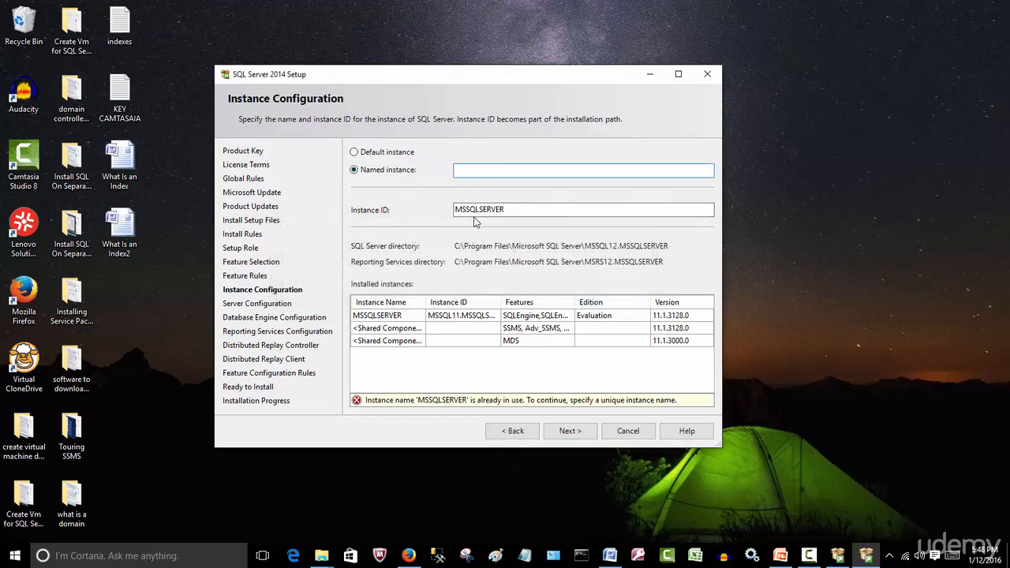
pyautogui.write('2014')
pyautogui.click(456, 170)
pyautogui.write('SQL')
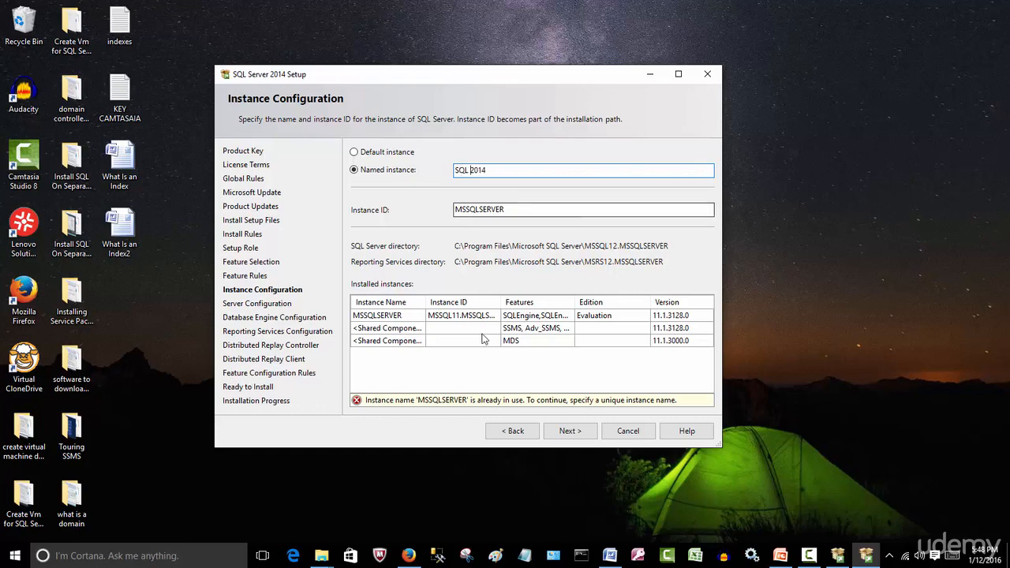
pyautogui.click(564, 433)
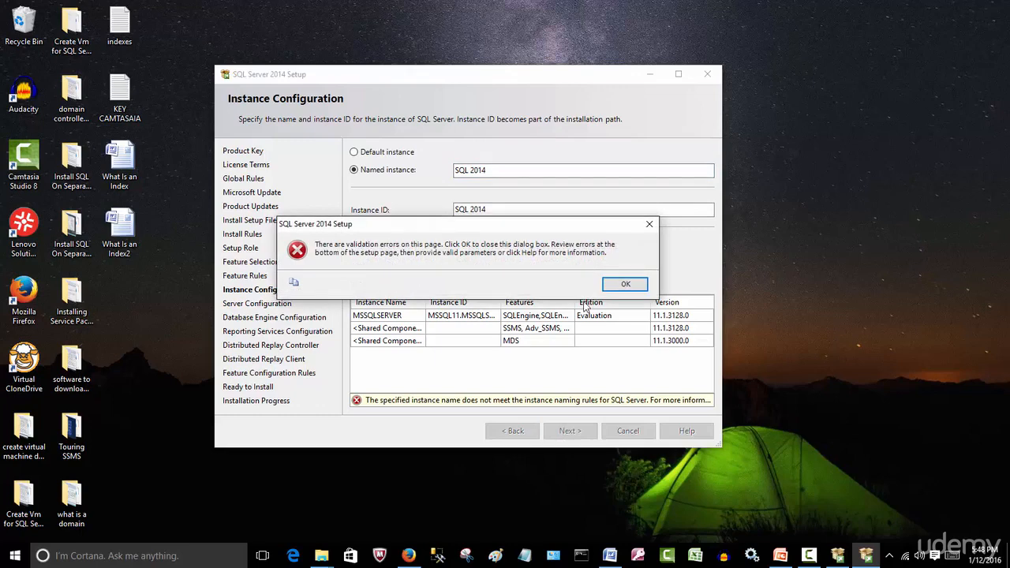
pyautogui.click(624, 284)
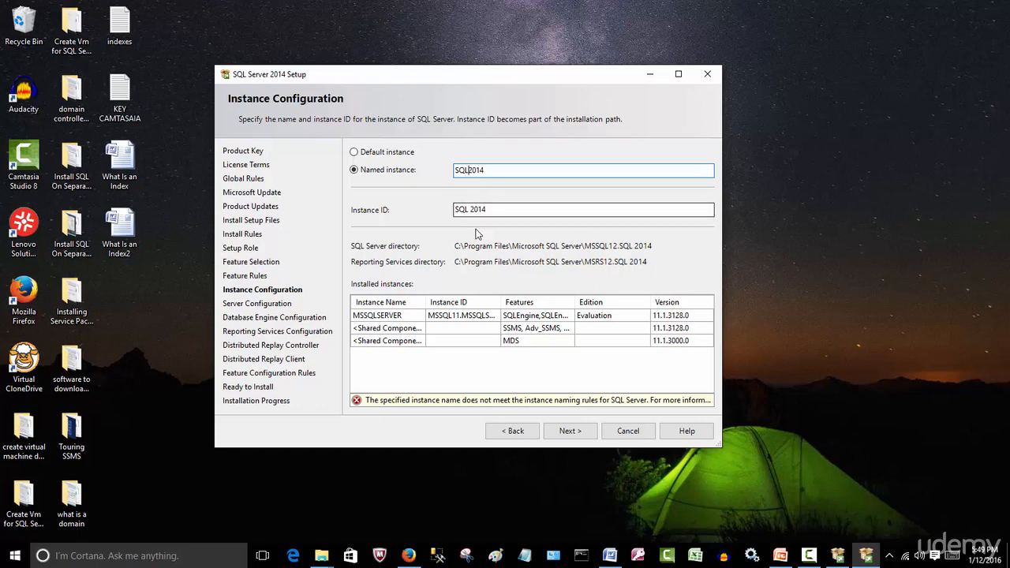
pyautogui.click(496, 213)
pyautogui.click(568, 431)
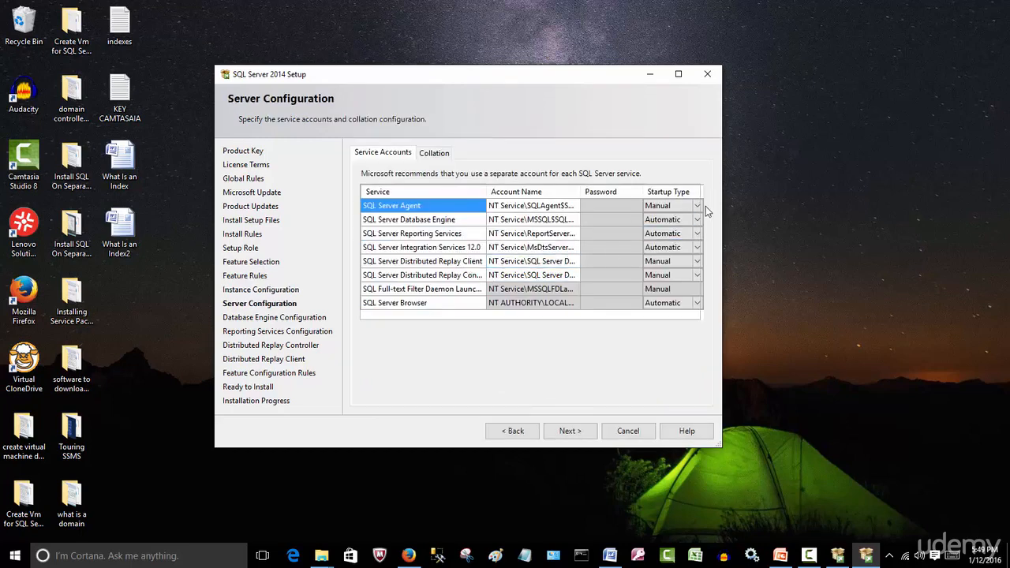
# Set the startup type of SQL Server Agent to Automatic and of Reporting Services and Integration Services 12.0 to Manual, and continue.
pyautogui.click(698, 207)
pyautogui.click(669, 220)
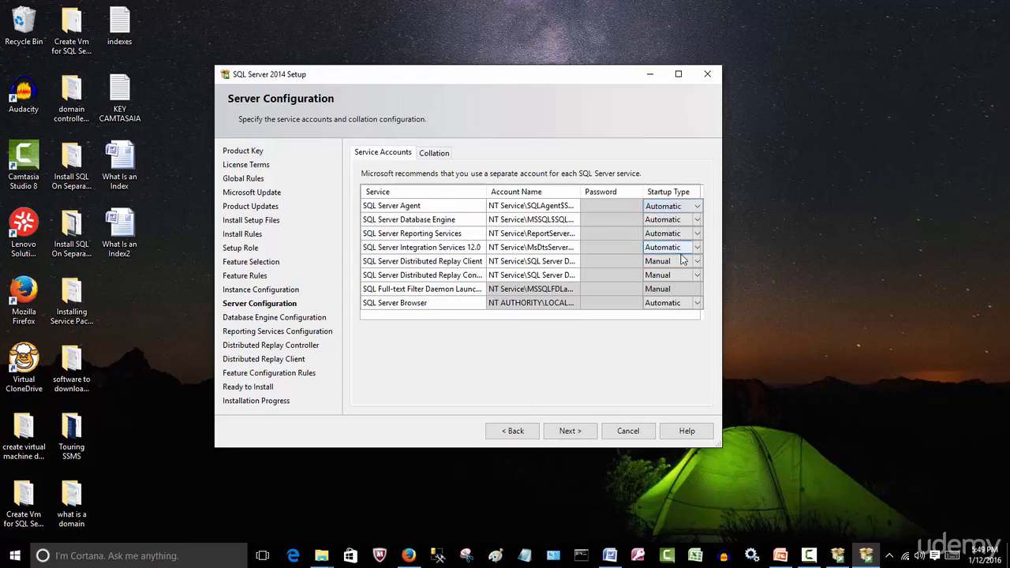
pyautogui.click(697, 234)
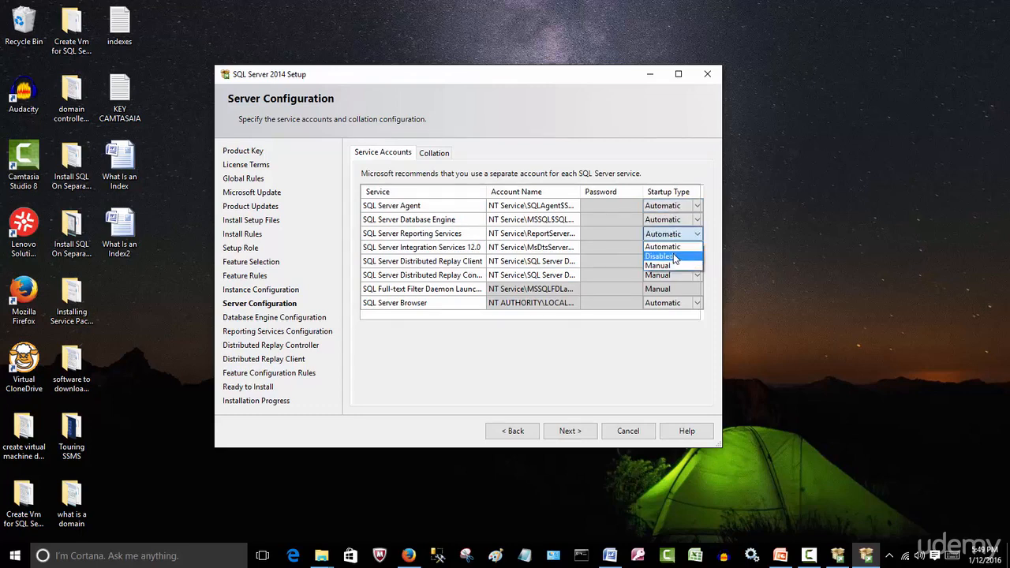
pyautogui.click(669, 267)
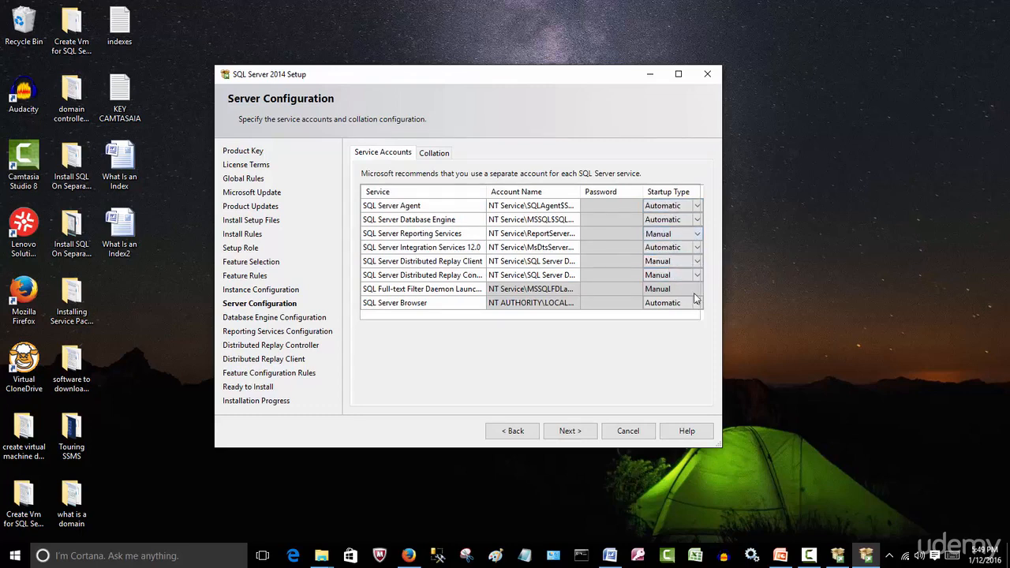
pyautogui.click(697, 275)
pyautogui.click(698, 248)
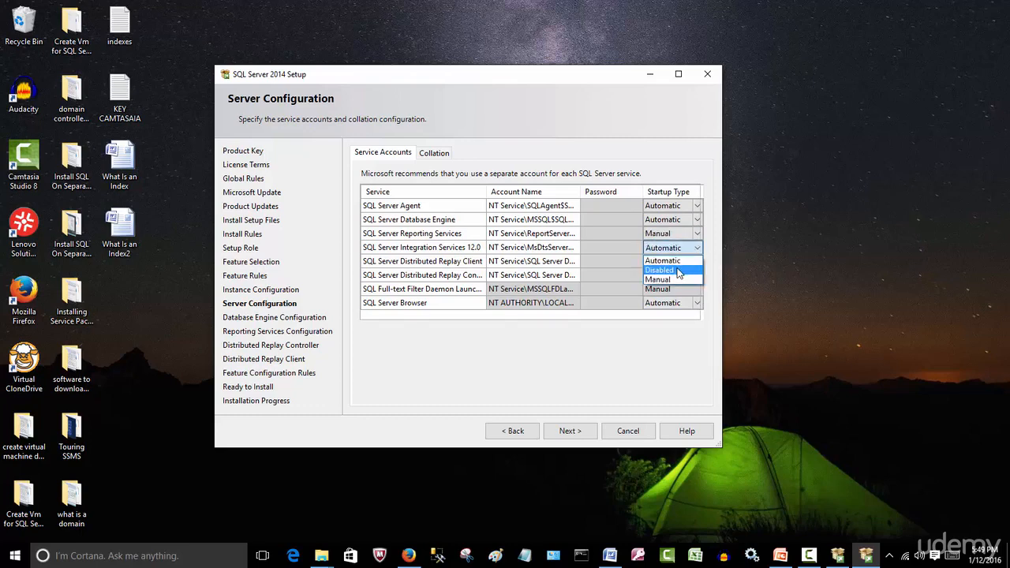
pyautogui.click(683, 283)
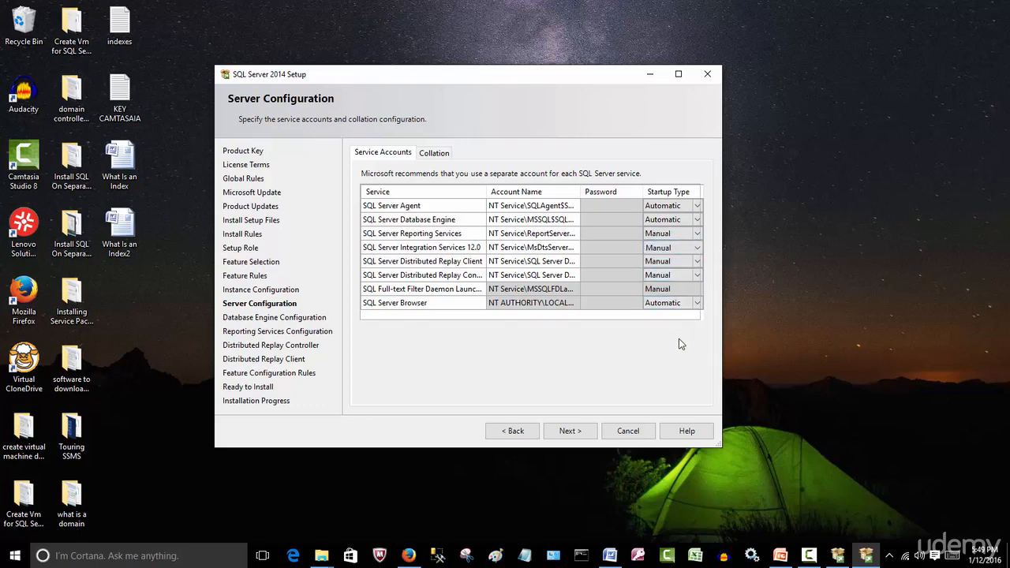
pyautogui.click(576, 435)
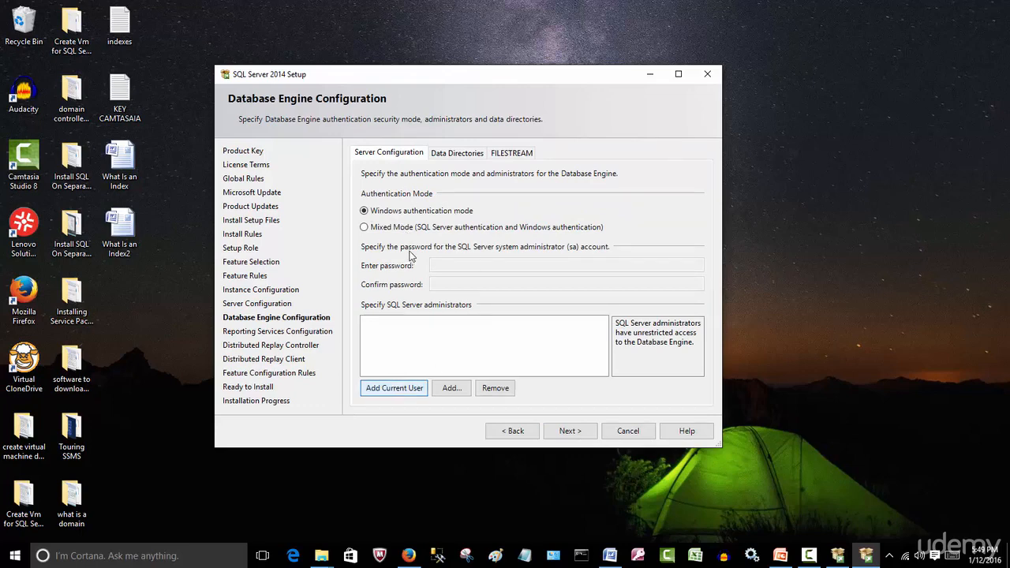
# Keep Windows authentication mode and add the current user as SQL Server administrator and to the Distributed Replay Controller permissions.
pyautogui.press('space')
pyautogui.click(569, 431)
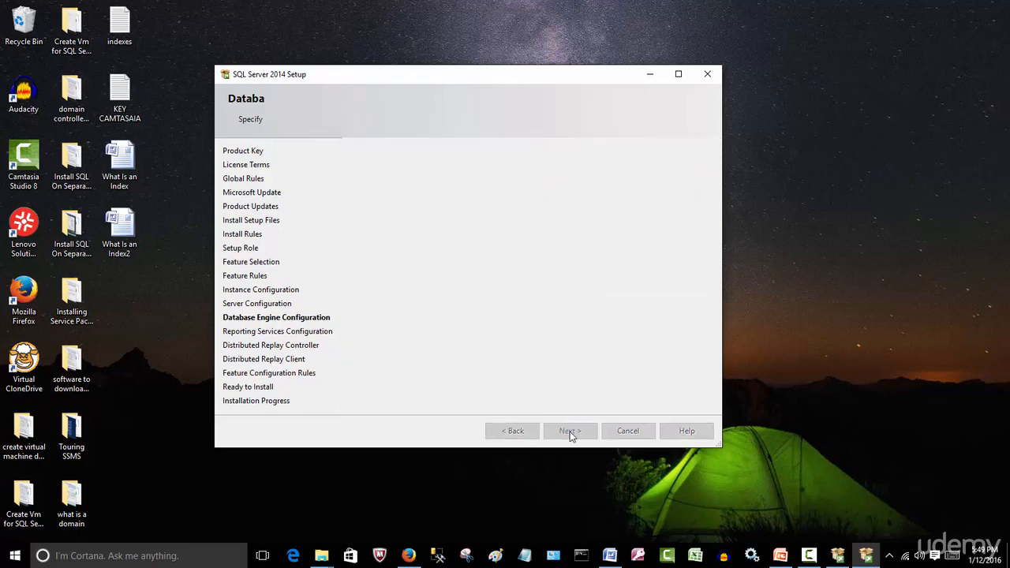
pyautogui.click(572, 433)
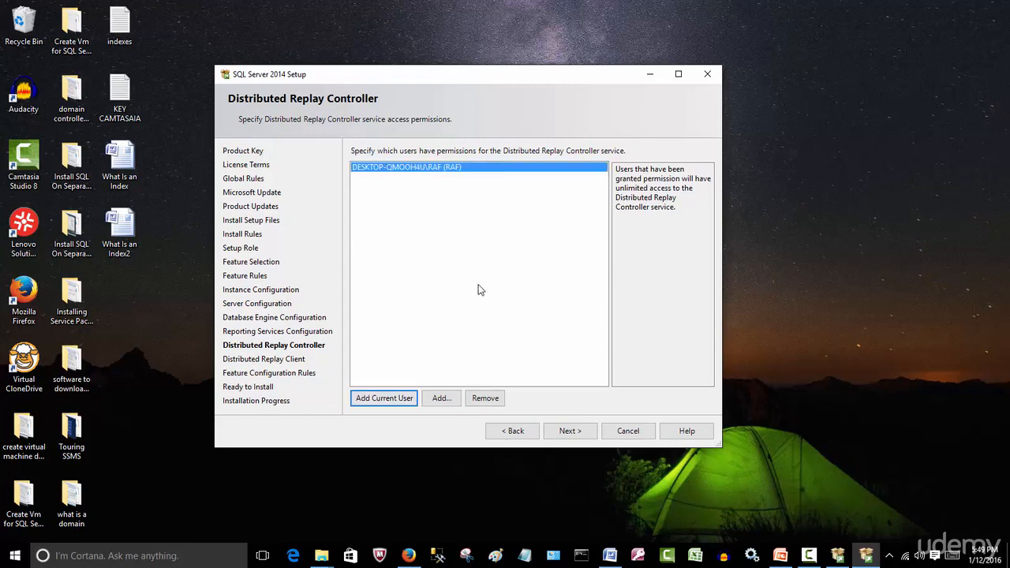
# Accept the Distributed Replay Controller and Client settings and start the SQL Server 2014 installation.
pyautogui.click(568, 431)
pyautogui.click(580, 433)
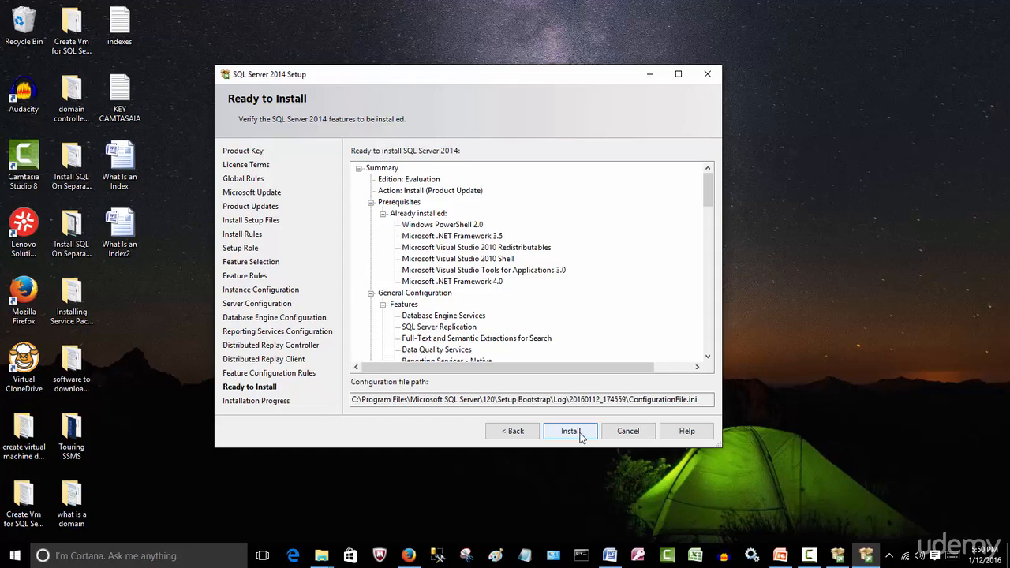
pyautogui.click(581, 435)
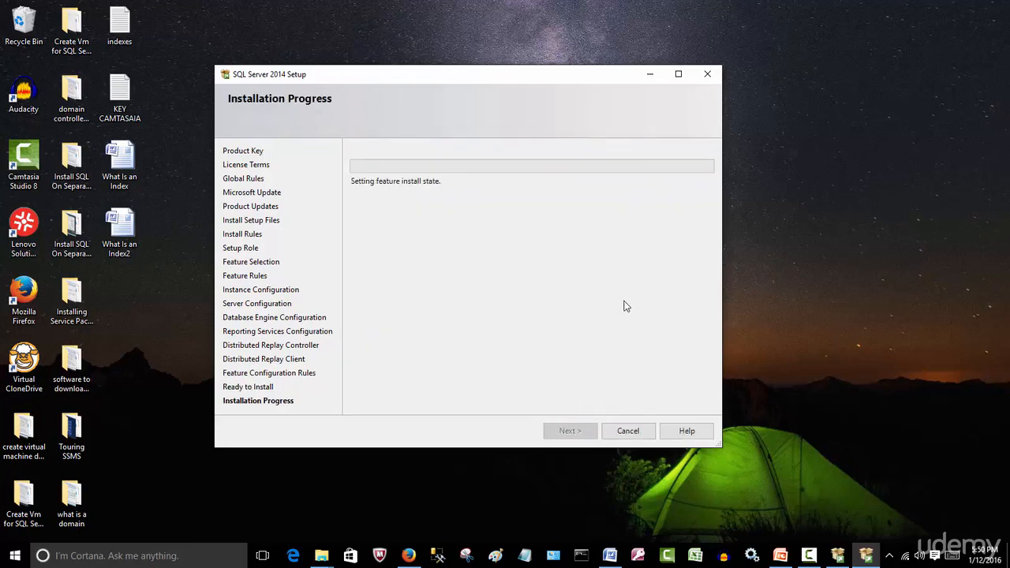
pyautogui.click(809, 556)
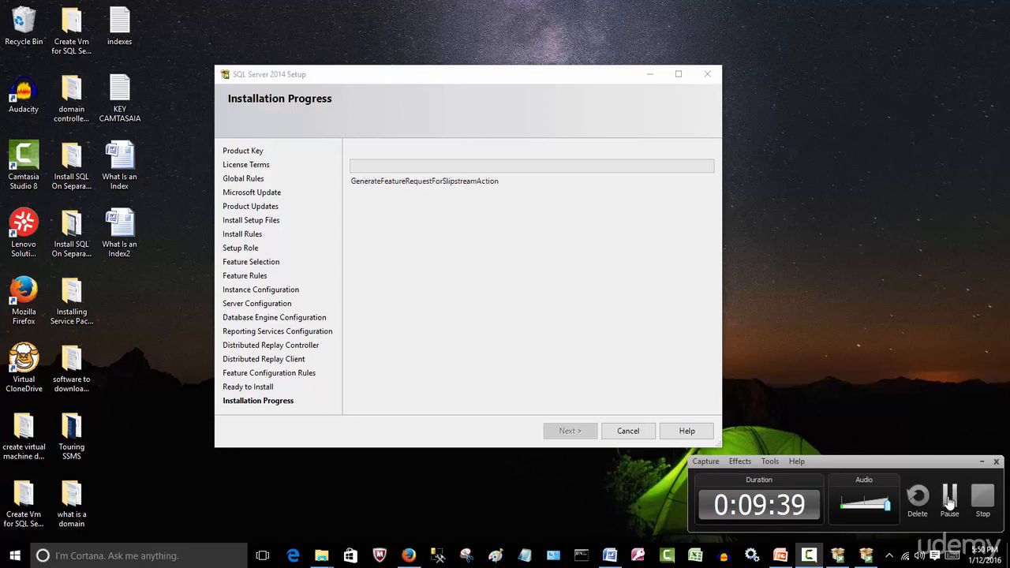
pyautogui.click(950, 502)
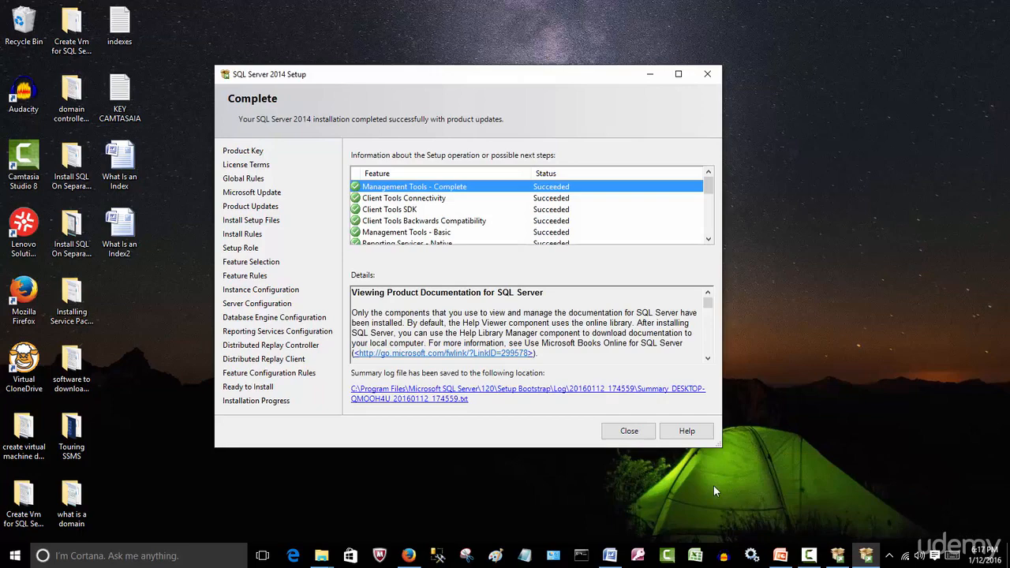
# Review the installation status of the features and close the SQL Server 2014 setup.
pyautogui.moveTo(711, 180); pyautogui.dragTo(599, 479)
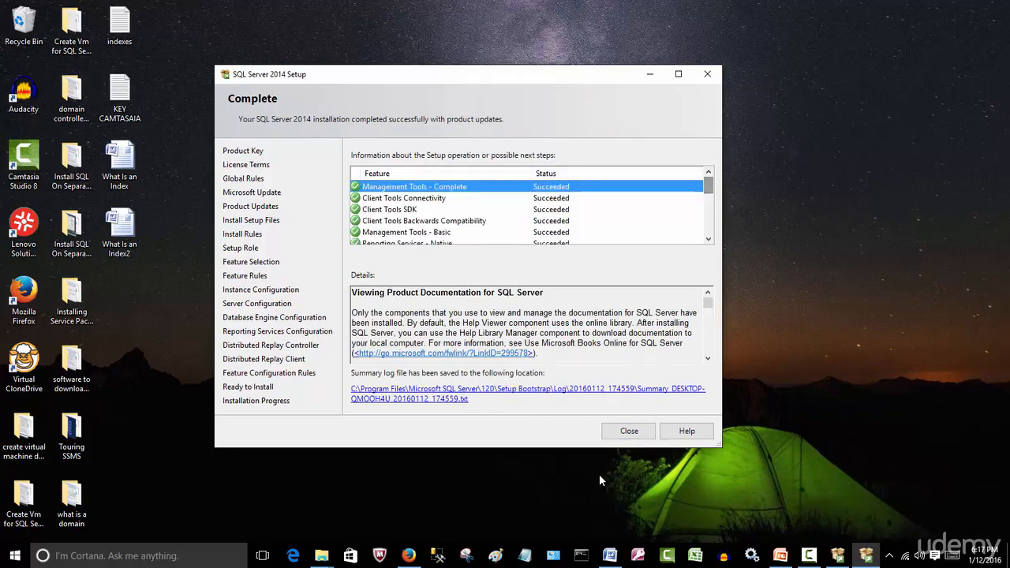
pyautogui.click(614, 434)
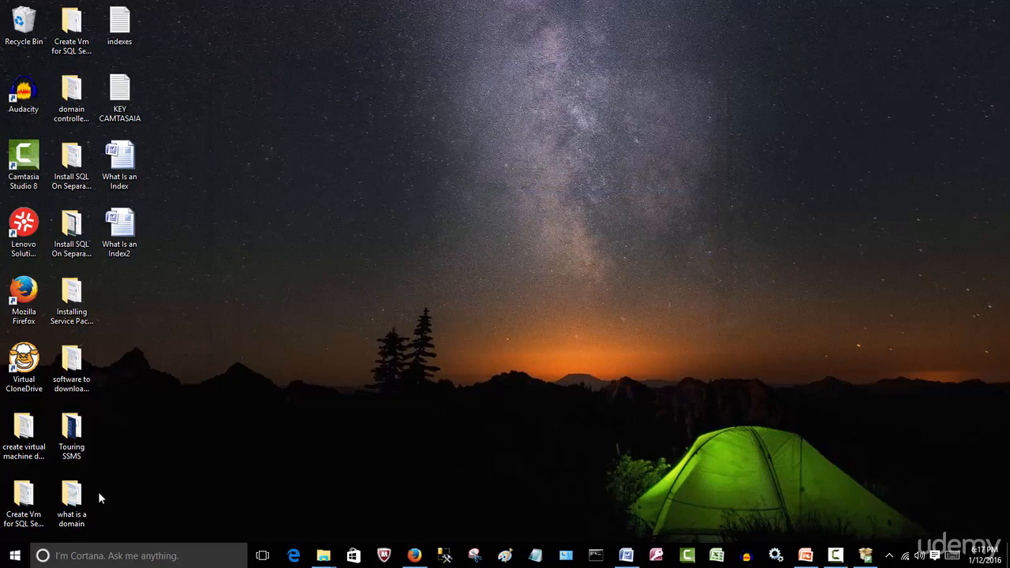
# Launch SQL Server 2014 Management Studio from the Microsoft SQL Server 2014 program group.
pyautogui.click(12, 561)
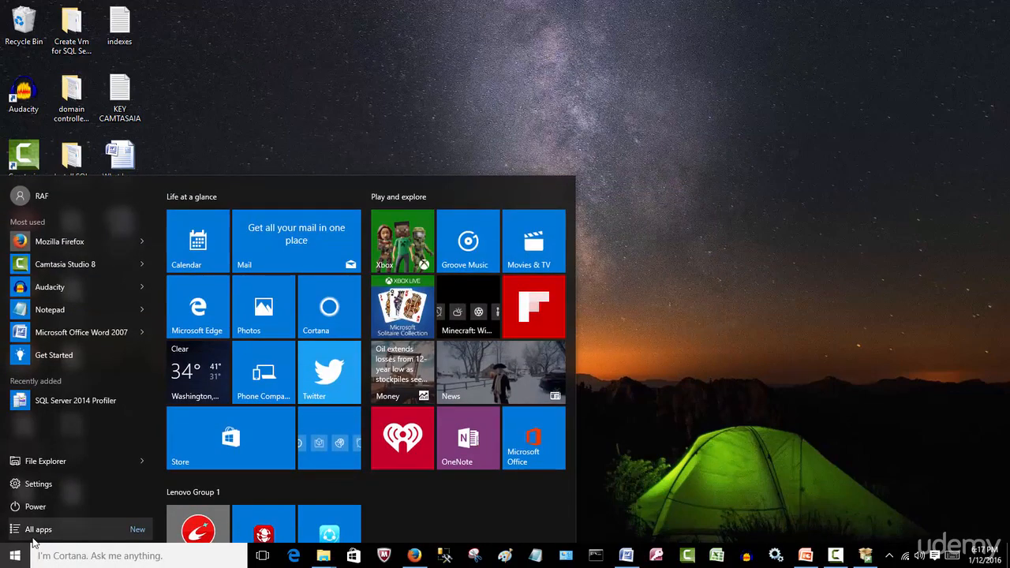
pyautogui.click(37, 533)
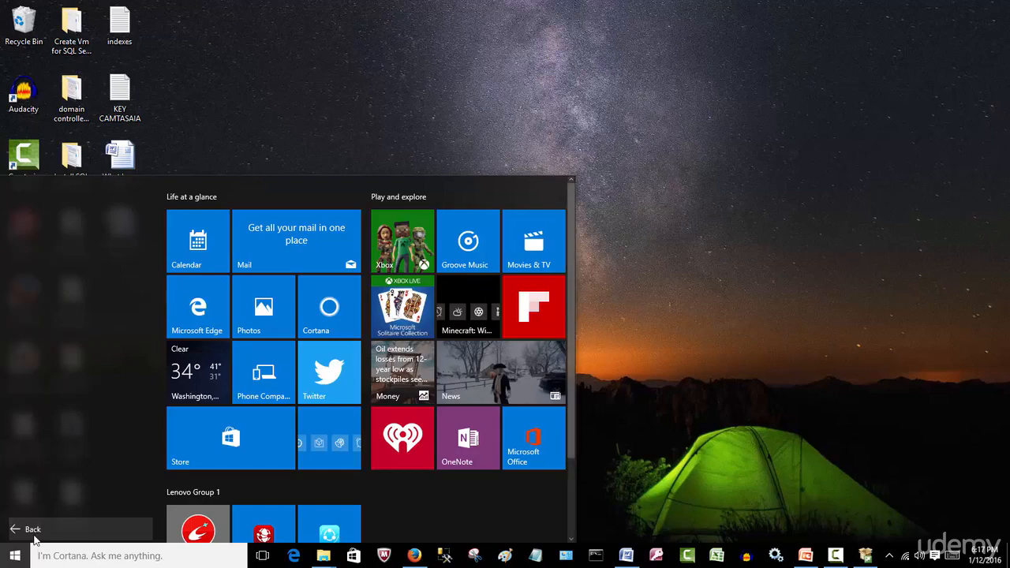
pyautogui.moveTo(156, 241); pyautogui.dragTo(156, 389)
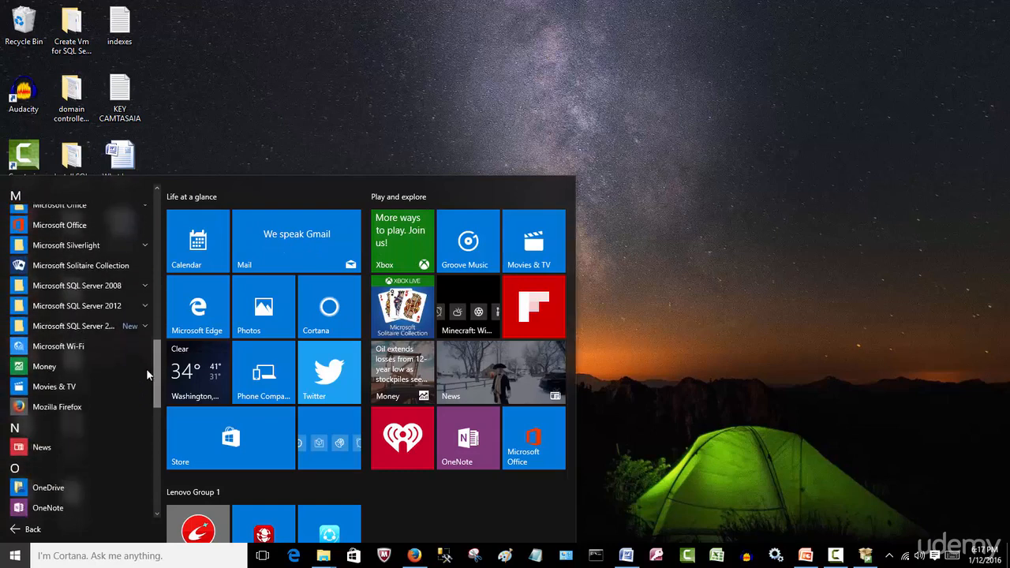
pyautogui.click(146, 325)
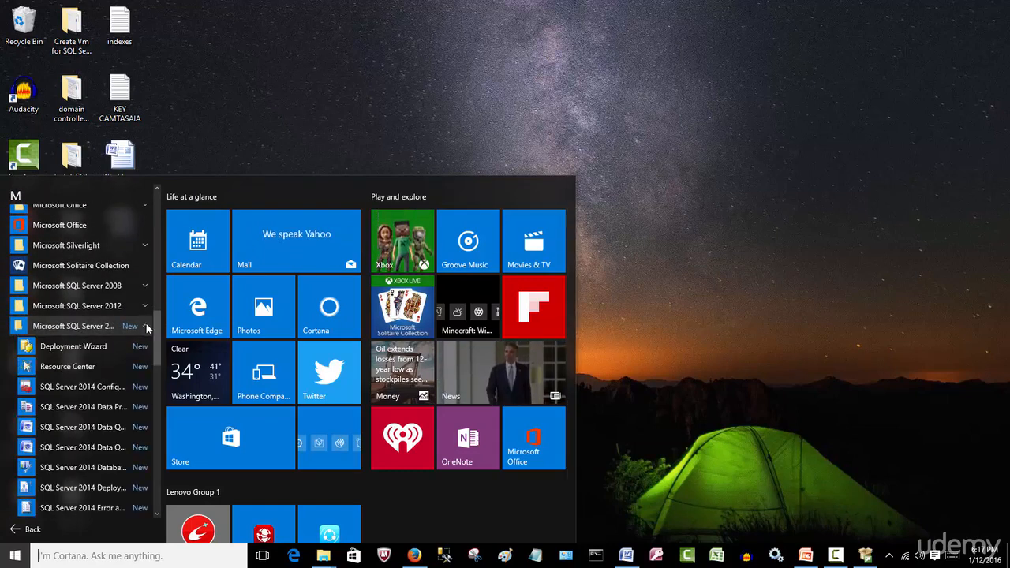
pyautogui.moveTo(155, 344); pyautogui.dragTo(155, 389)
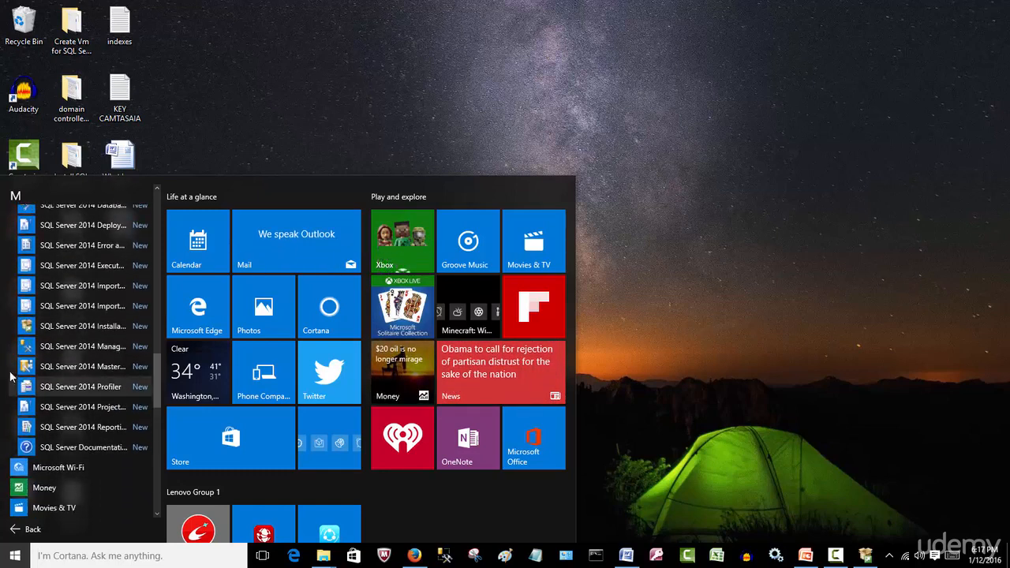
pyautogui.click(30, 351)
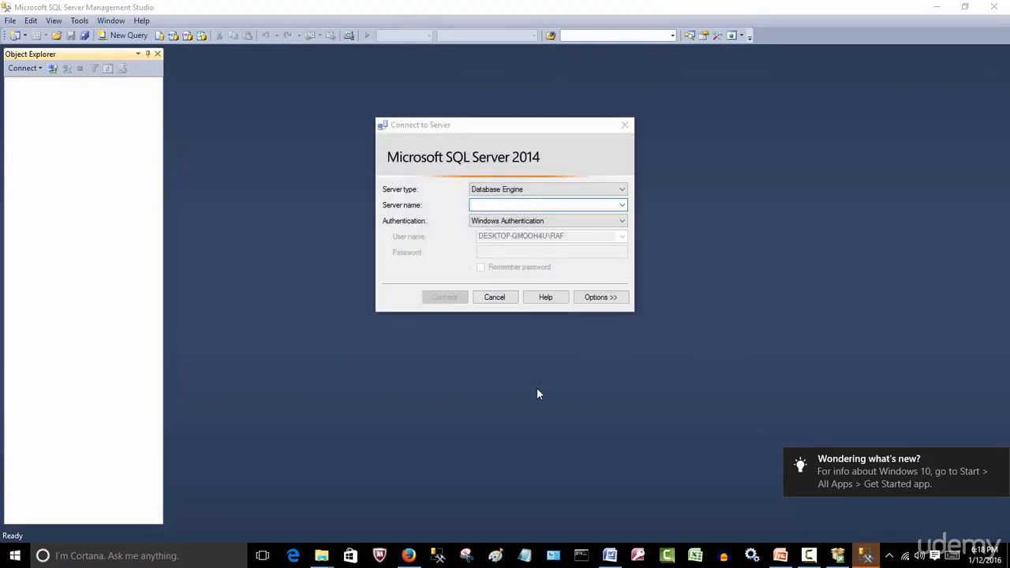
# Browse the local Database Engine servers, connect to the SQL2014 instance with Windows Authentication and widen the Object Explorer.
pyautogui.click(621, 207)
pyautogui.click(568, 217)
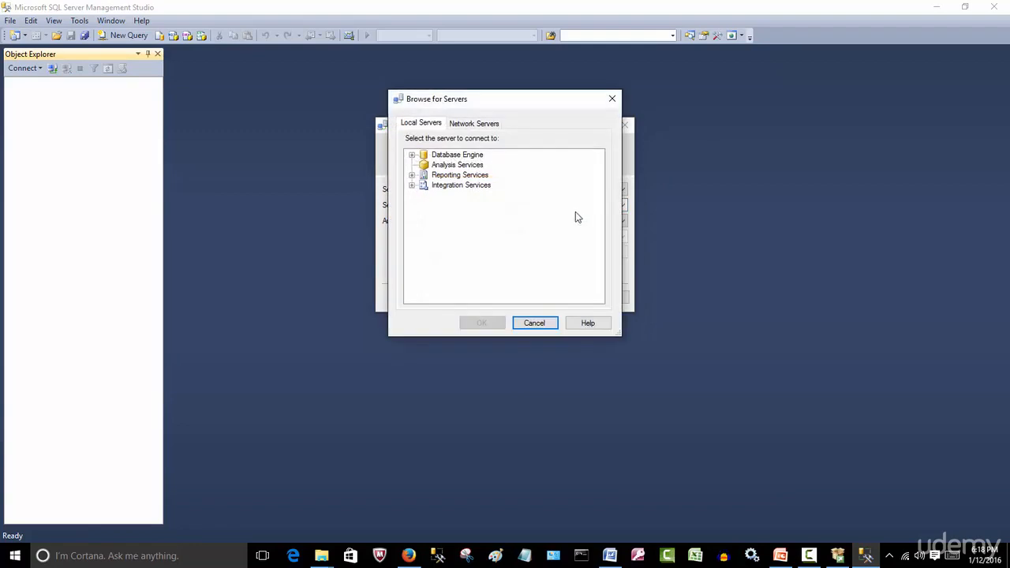
pyautogui.click(412, 156)
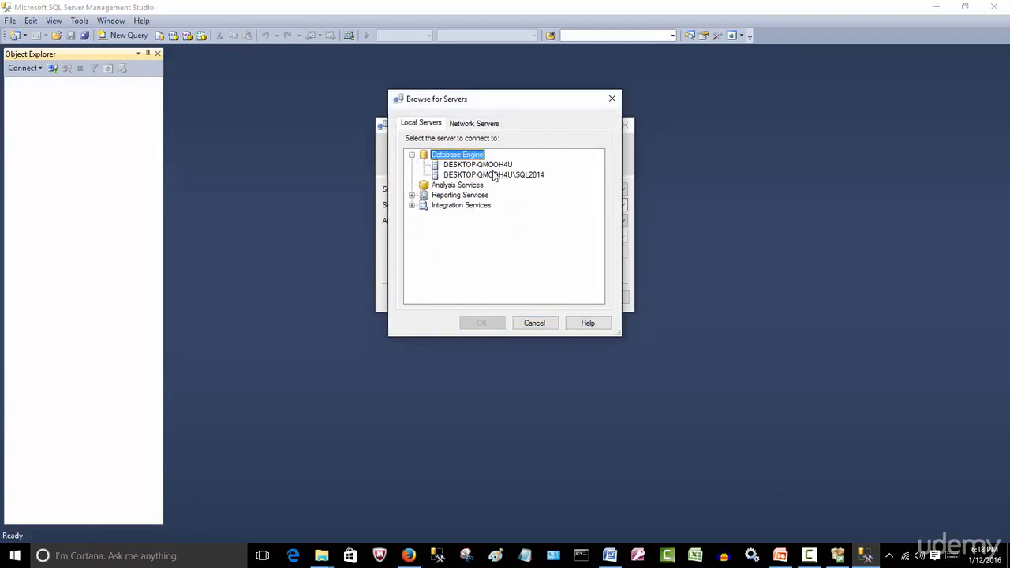
pyautogui.click(505, 180)
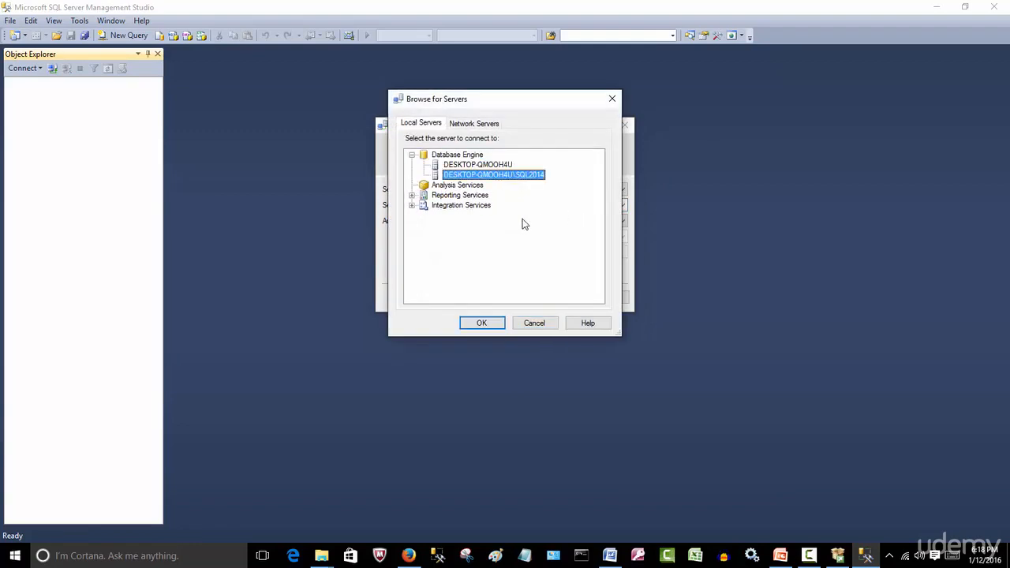
pyautogui.click(483, 324)
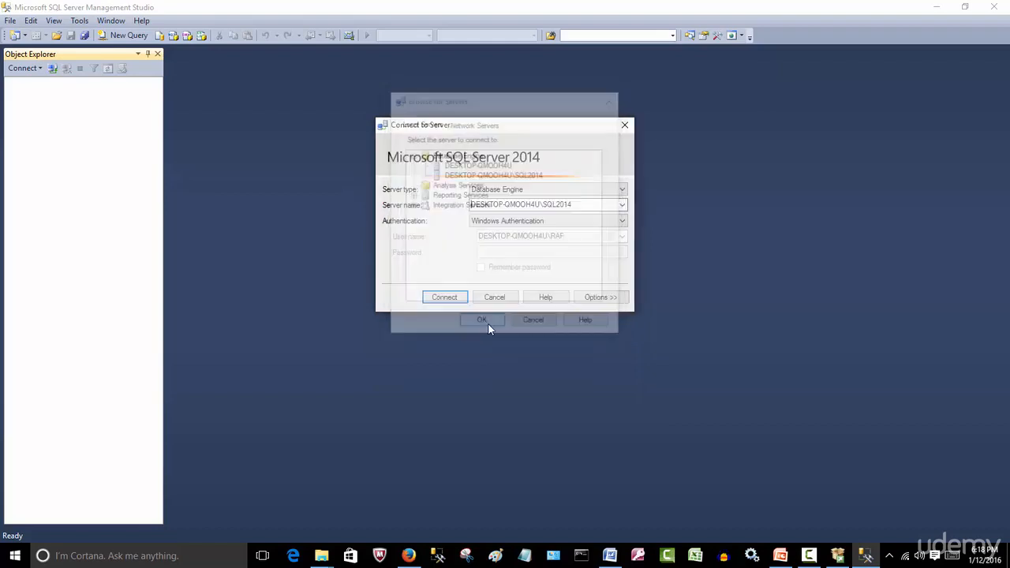
pyautogui.click(445, 298)
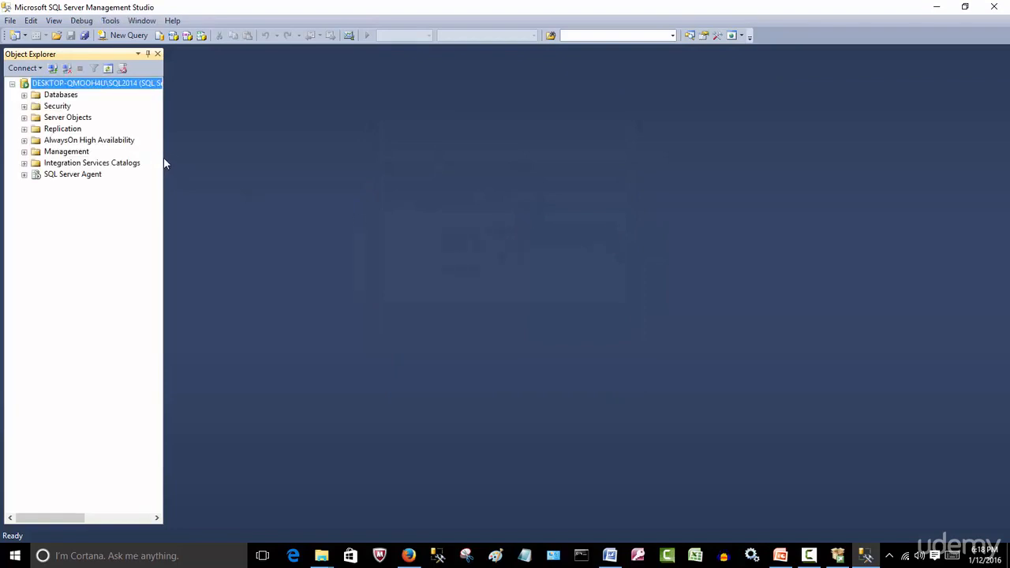
pyautogui.moveTo(163, 161); pyautogui.dragTo(202, 164)
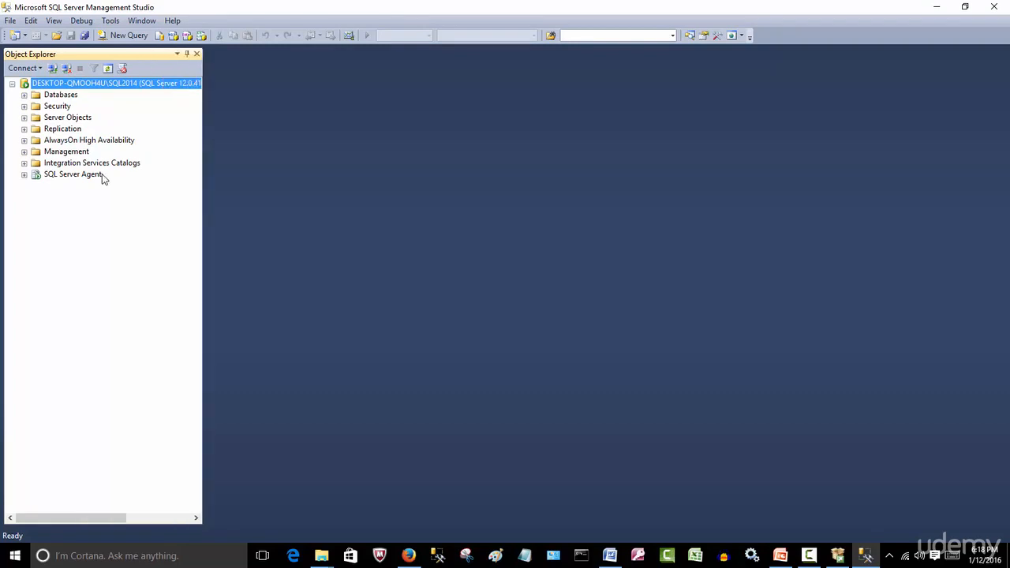
# Examine the Databases, Security, Server Objects, Replication, AlwaysOn High Availability and SQL Server Agent nodes of the SQL2014 instance, then collapse them.
pyautogui.click(24, 95)
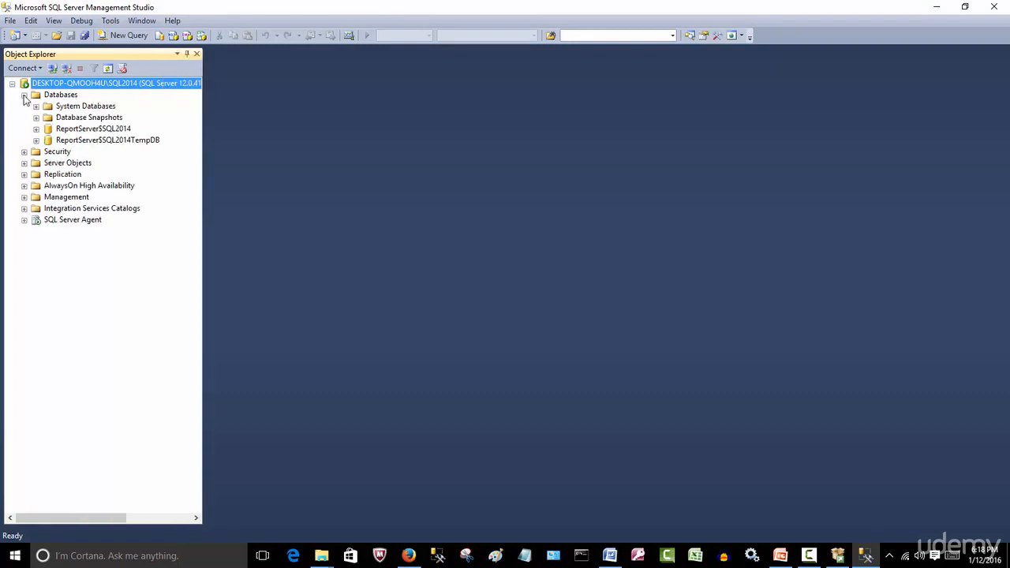
pyautogui.click(24, 151)
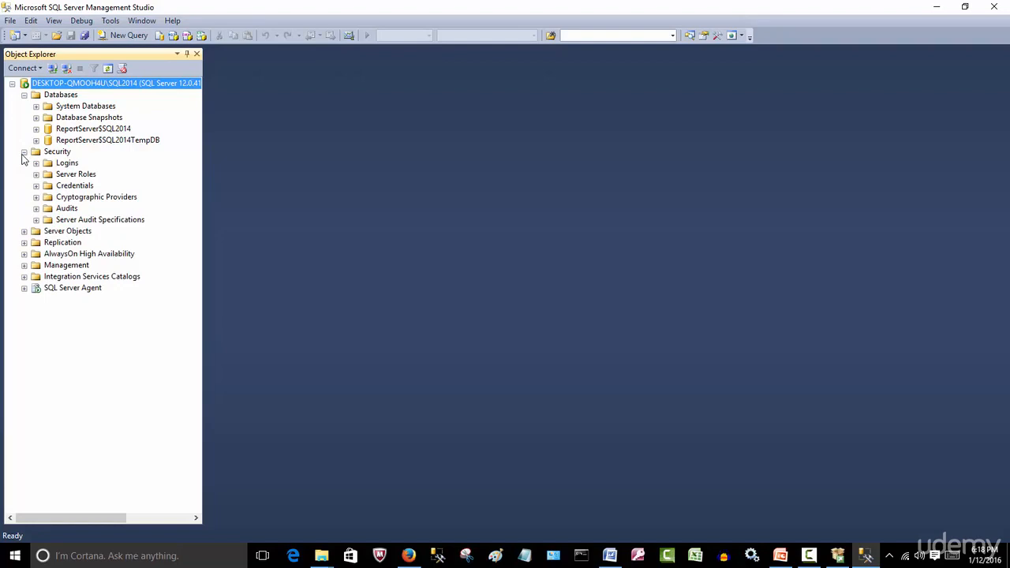
pyautogui.click(24, 232)
pyautogui.click(25, 289)
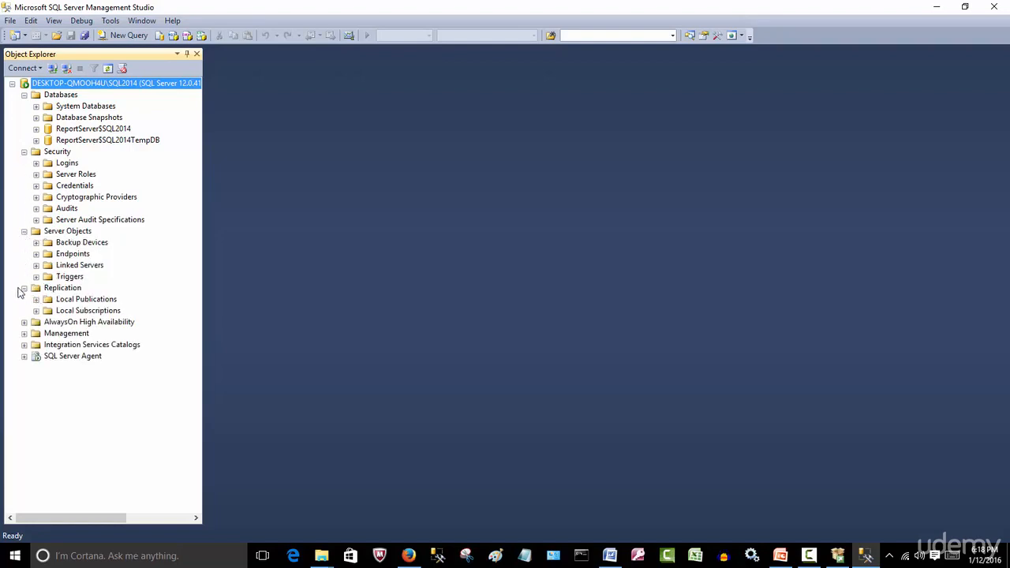
pyautogui.click(24, 322)
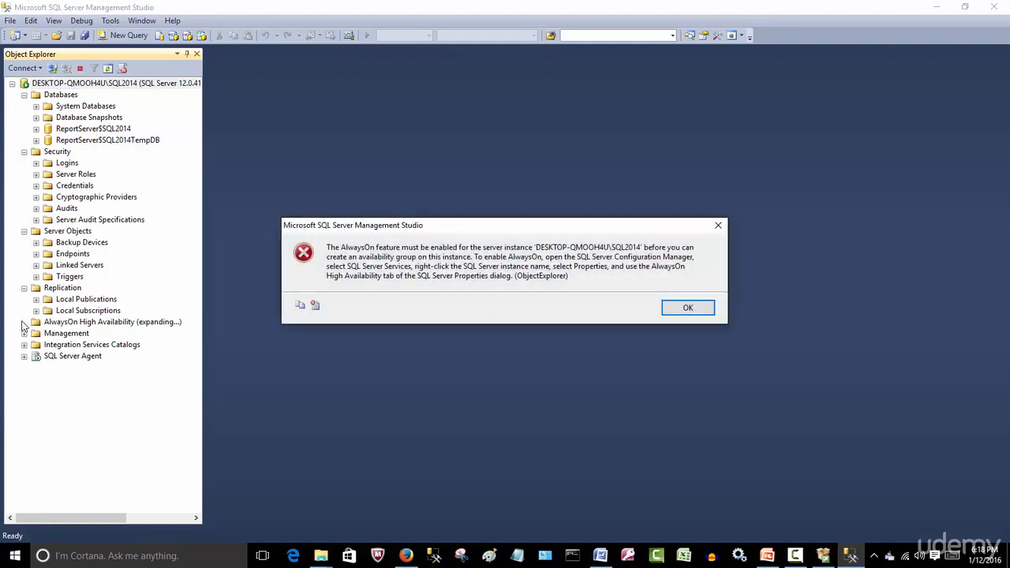
pyautogui.click(689, 308)
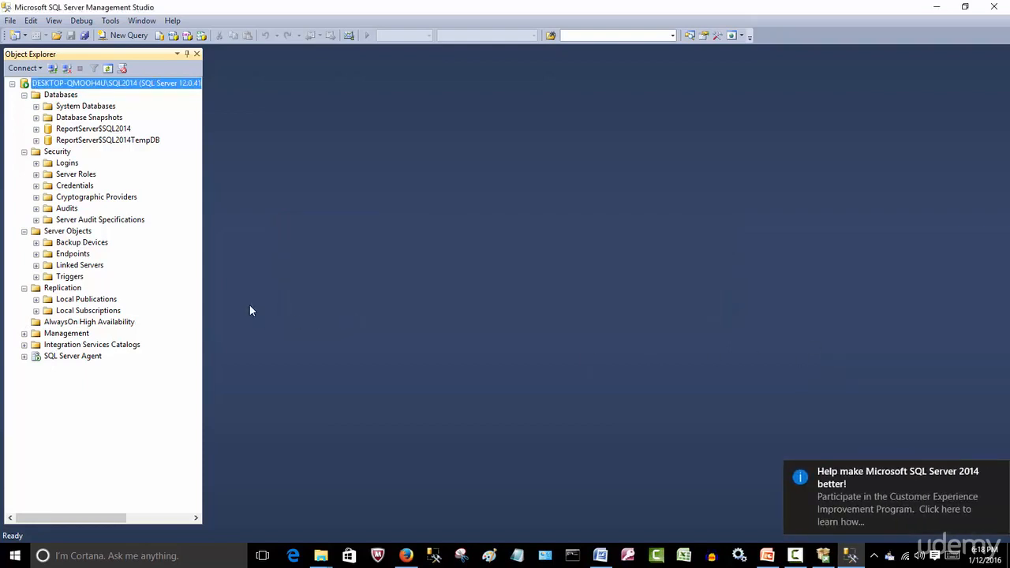
pyautogui.click(25, 356)
pyautogui.click(25, 356)
pyautogui.click(24, 232)
pyautogui.click(24, 243)
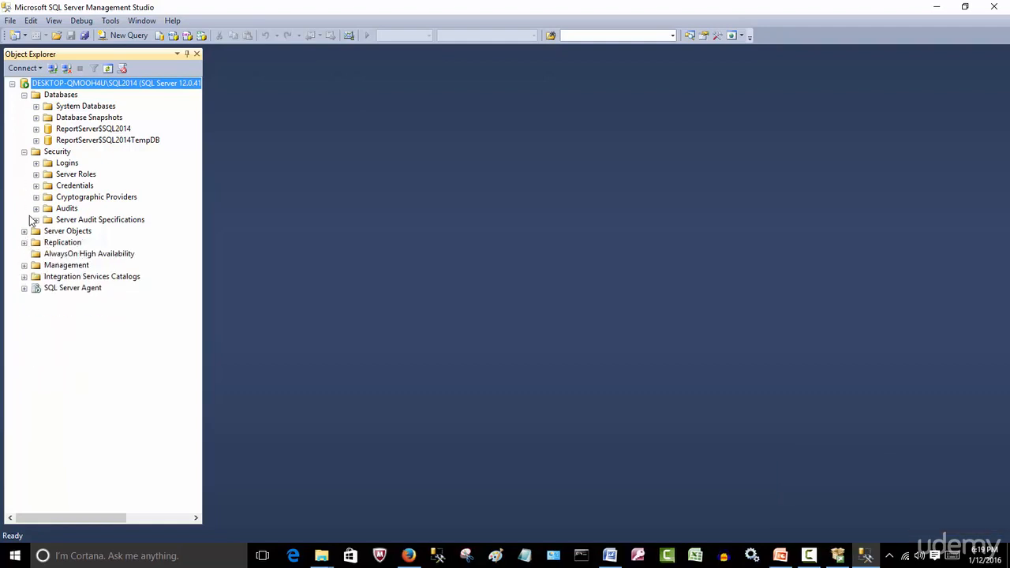
pyautogui.click(25, 152)
pyautogui.click(25, 95)
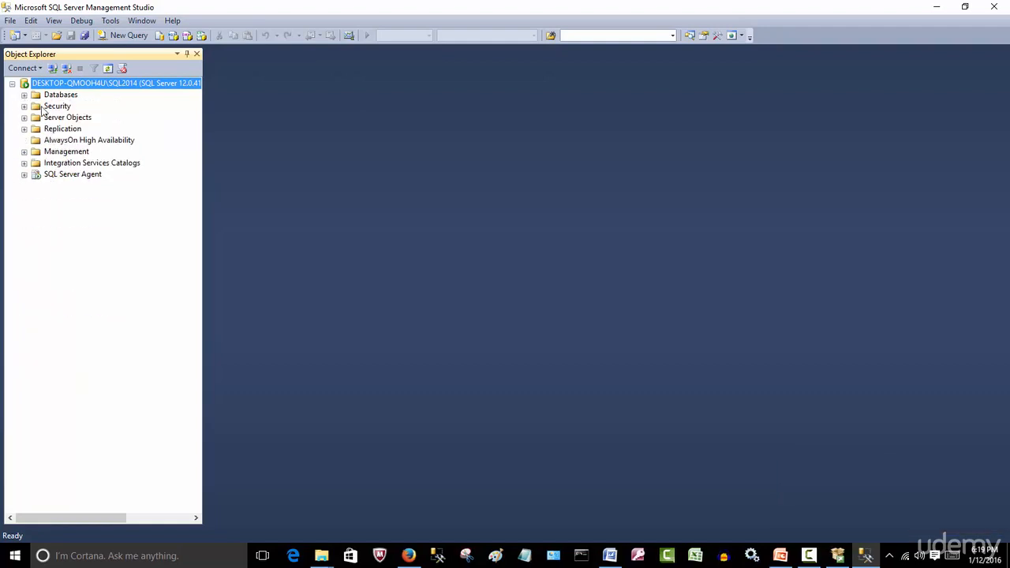
# Start a new database under the instance's Databases folder and name it SQL2.
pyautogui.click(24, 94)
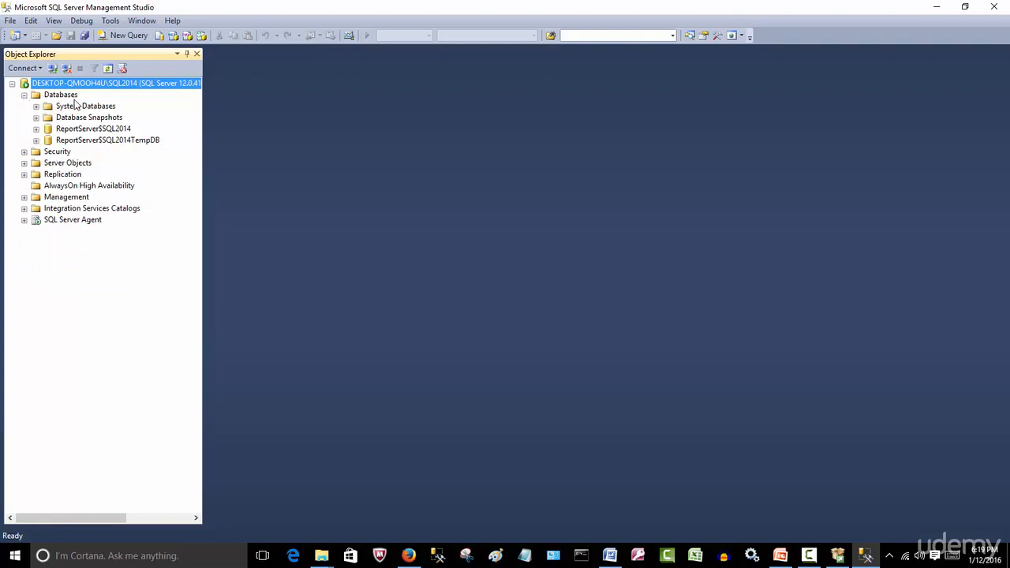
pyautogui.click(66, 96)
pyautogui.rightClick(65, 96)
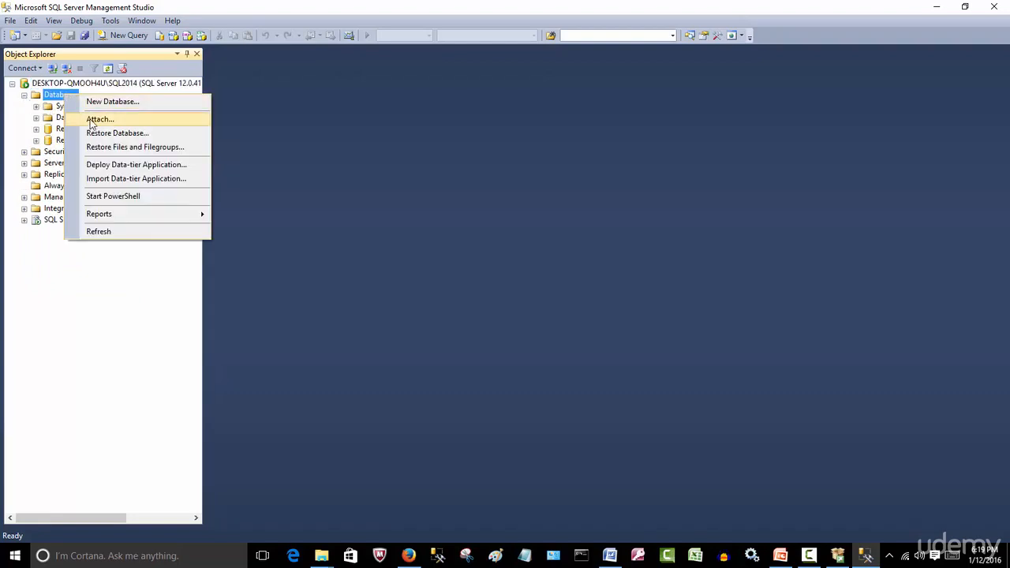
pyautogui.click(130, 101)
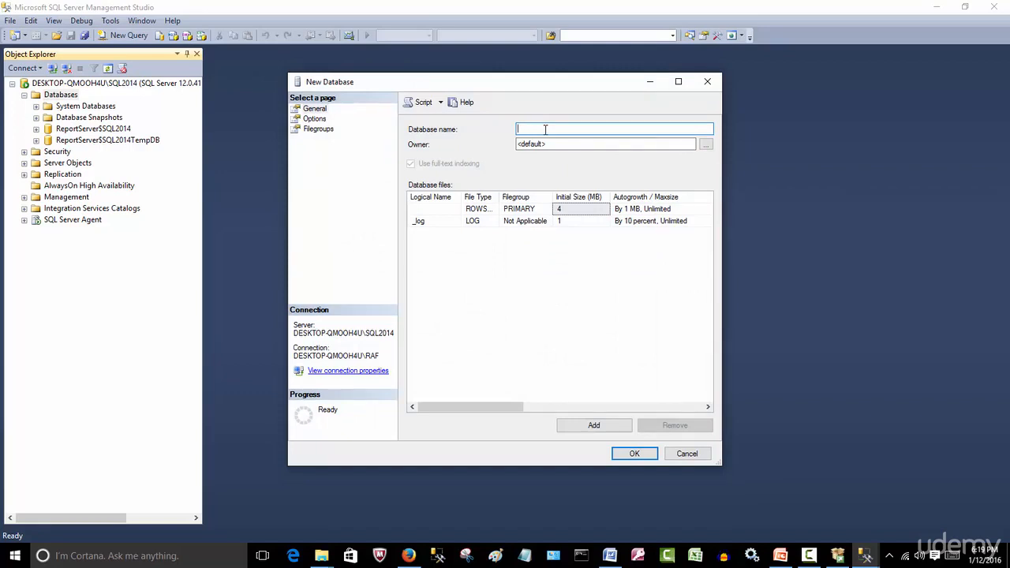
pyautogui.write('SQL2')
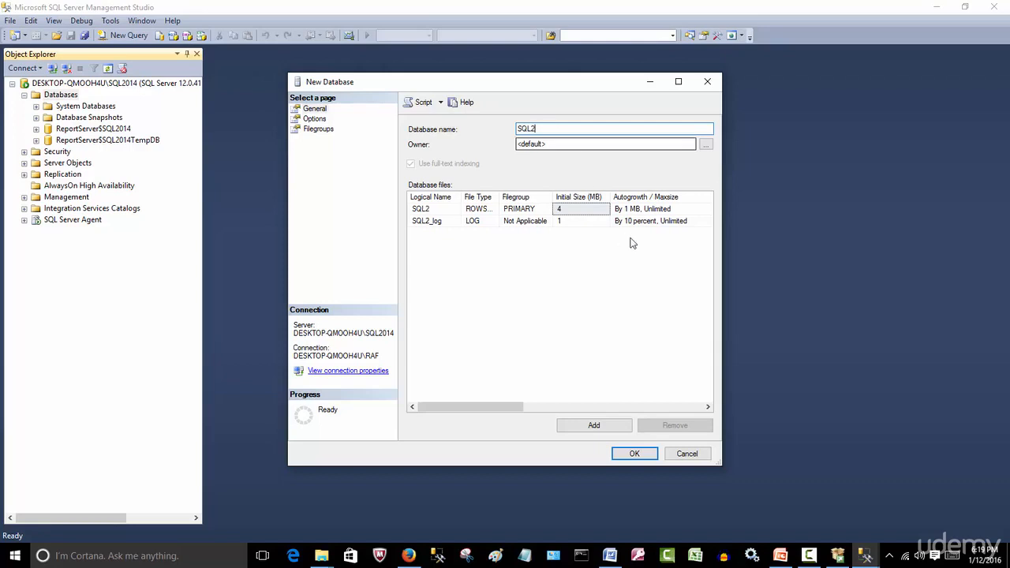
# Set the initial size of the SQL2 data file to 15000 MB and of the SQL2_log file to 1000 MB.
pyautogui.click(592, 209)
pyautogui.rightClick(462, 231)
pyautogui.click(570, 210)
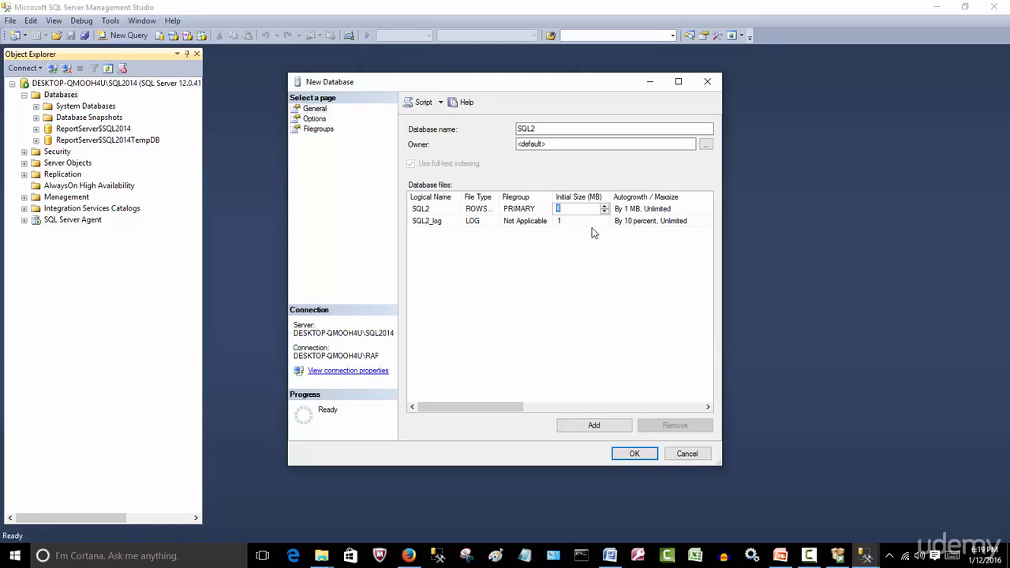
pyautogui.write('15000')
pyautogui.click(573, 222)
pyautogui.write('1000')
# Widen the New Database dialog and set the SQL2 data file's autogrowth to 200 MB.
pyautogui.click(701, 210)
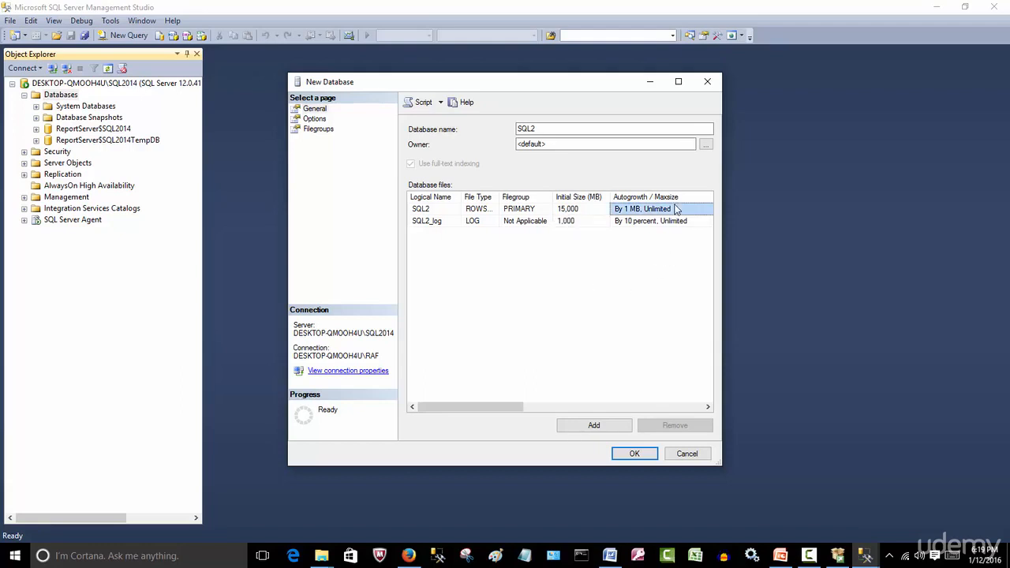
pyautogui.moveTo(718, 227); pyautogui.dragTo(917, 279)
pyautogui.click(721, 209)
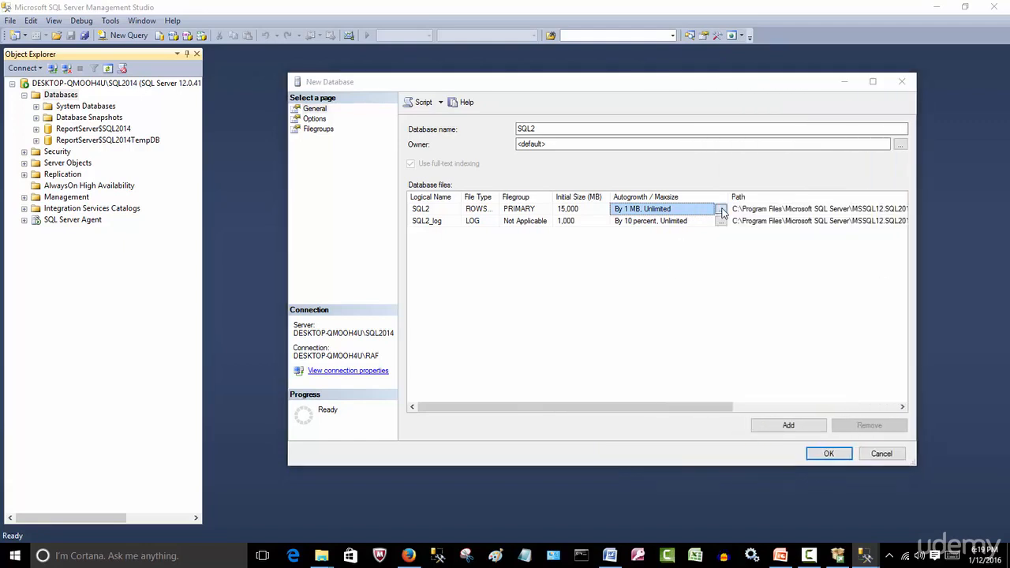
pyautogui.doubleClick(257, 149)
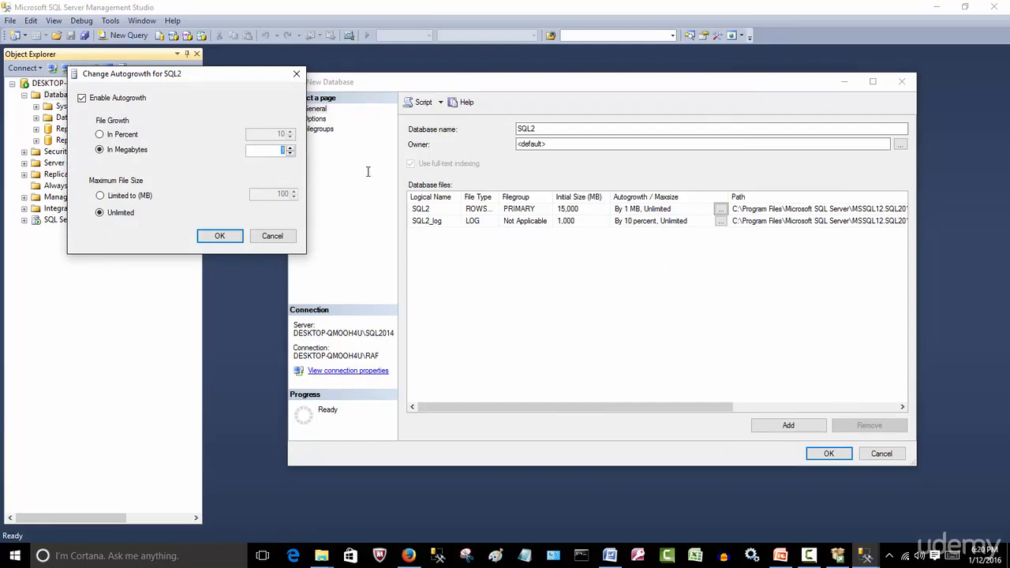
pyautogui.write('200')
pyautogui.click(219, 236)
# Set the SQL2_log file's autogrowth to 50 in megabytes and create the SQL2 database.
pyautogui.click(721, 222)
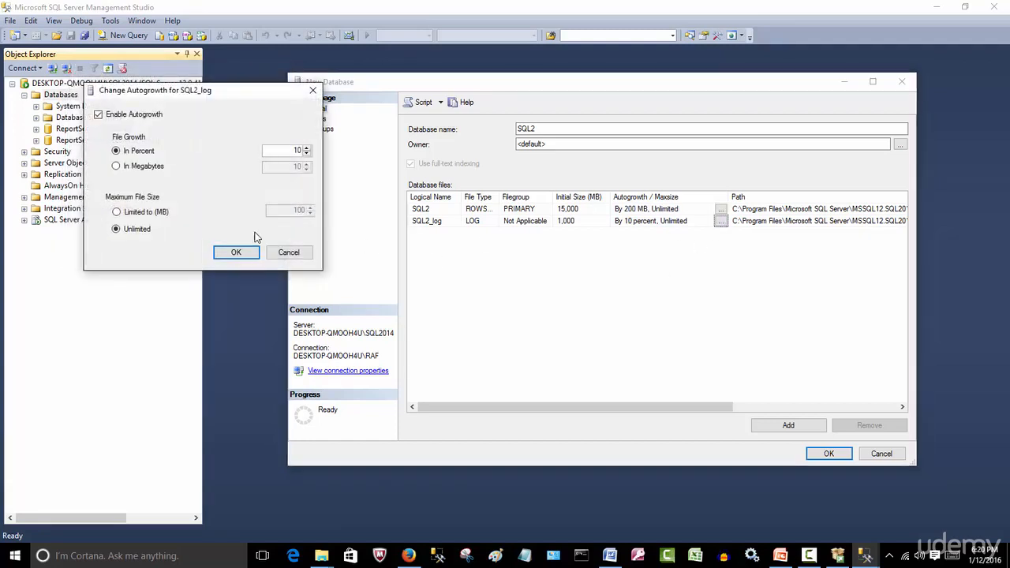
pyautogui.click(145, 169)
pyautogui.moveTo(289, 165); pyautogui.dragTo(356, 174)
pyautogui.write('50')
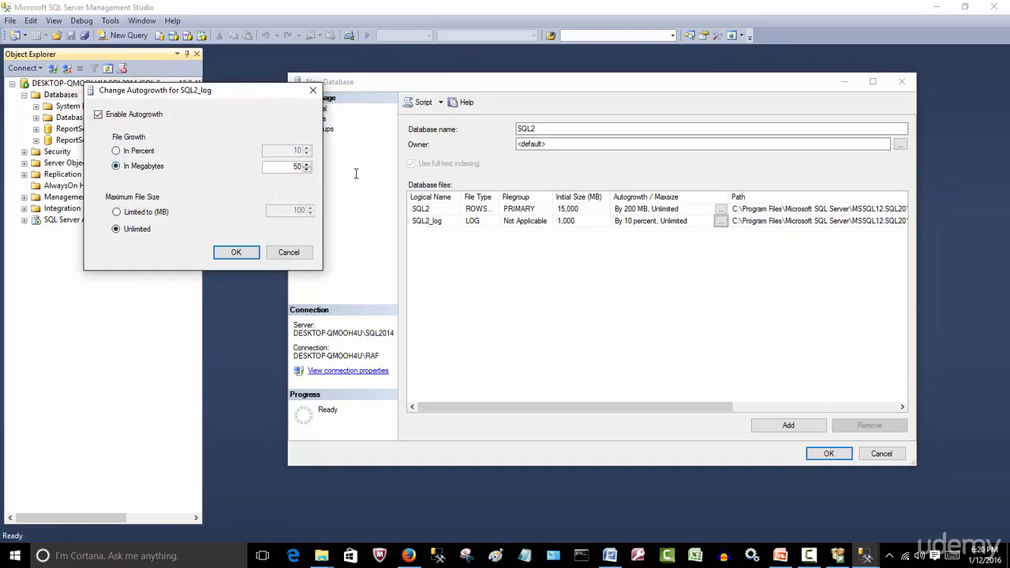
pyautogui.click(236, 253)
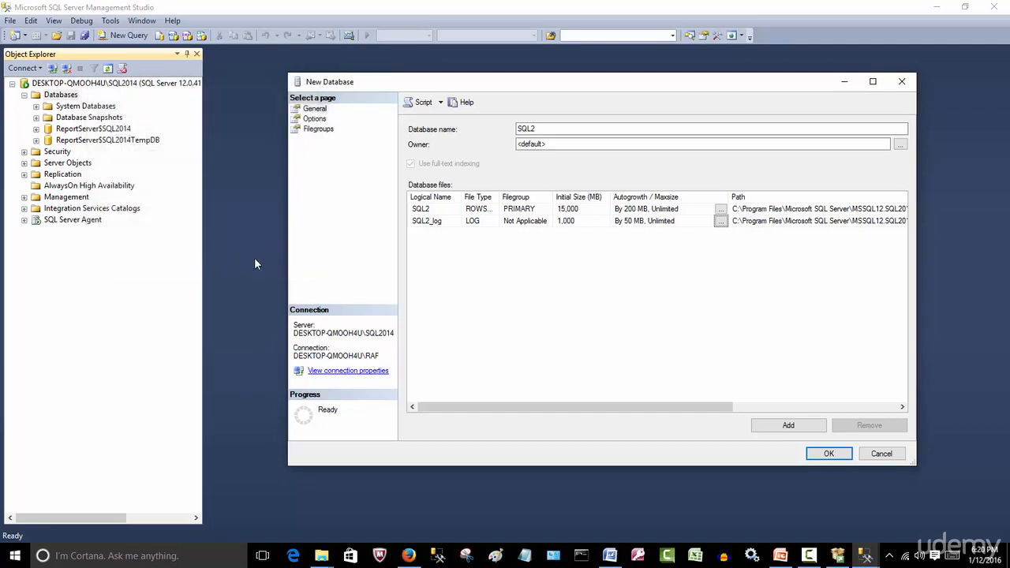
pyautogui.click(829, 455)
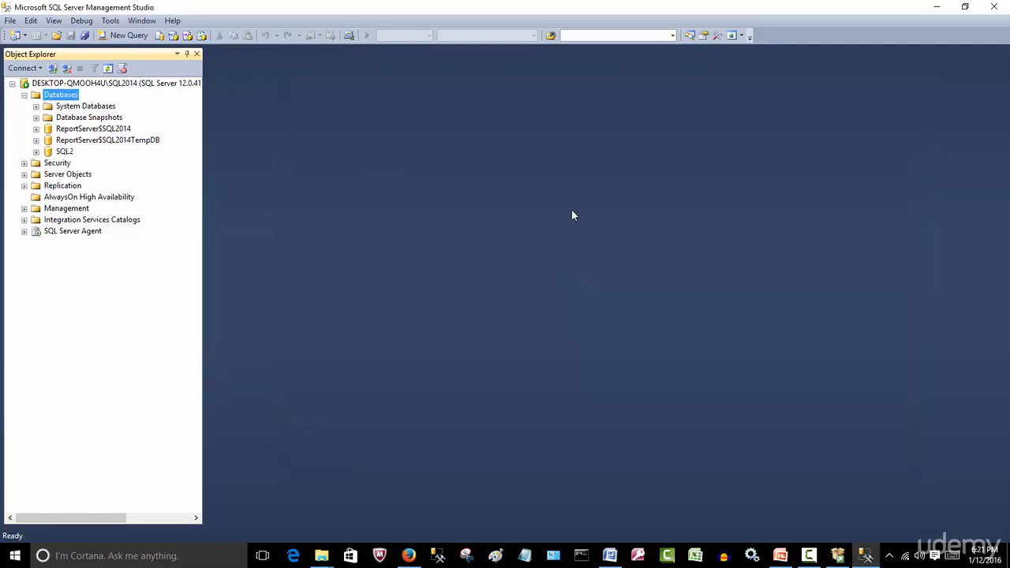
# Expand the SQL2 database and review its general and file properties, then close them without changes.
pyautogui.click(36, 151)
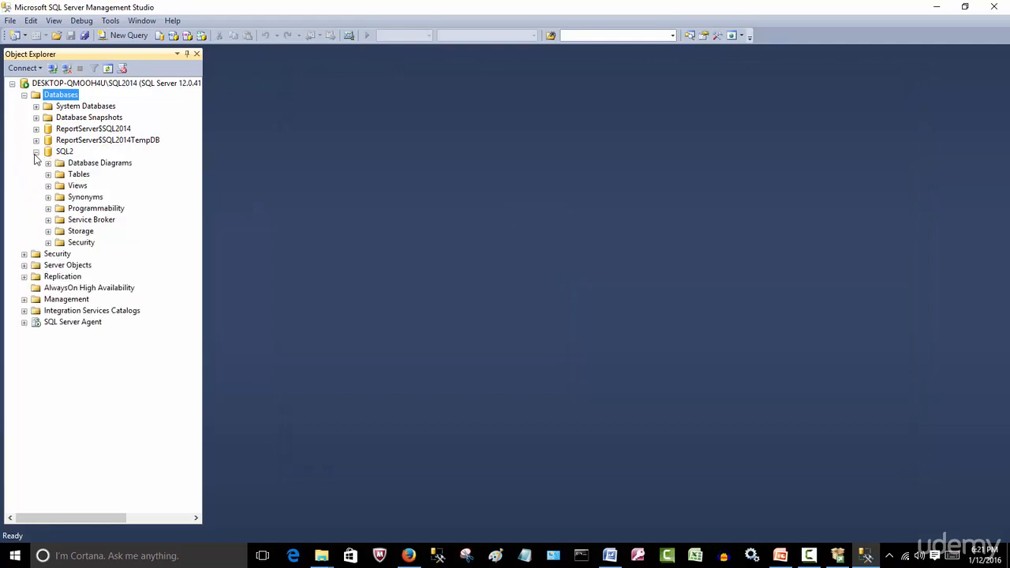
pyautogui.rightClick(62, 151)
pyautogui.click(124, 334)
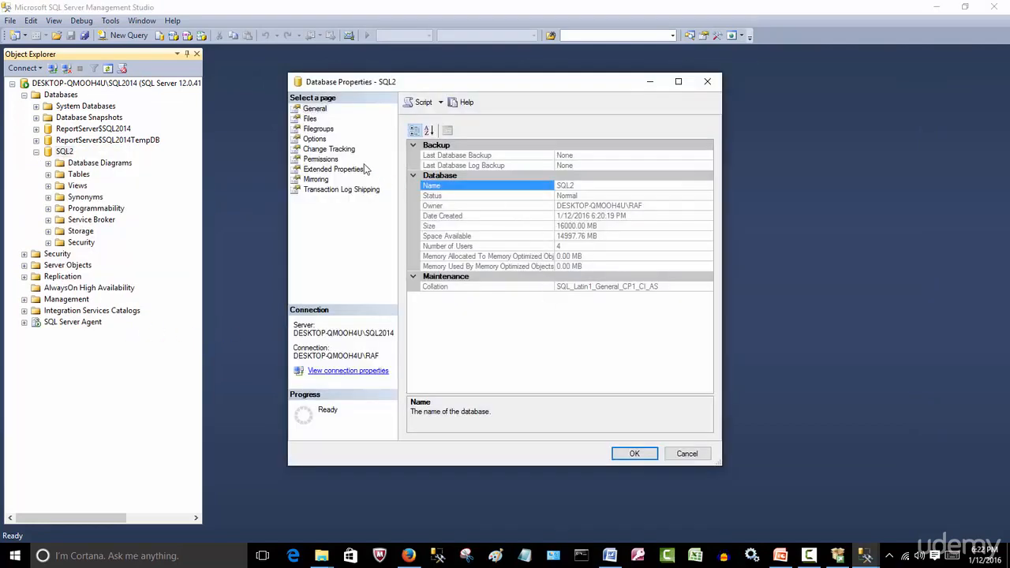
pyautogui.click(310, 118)
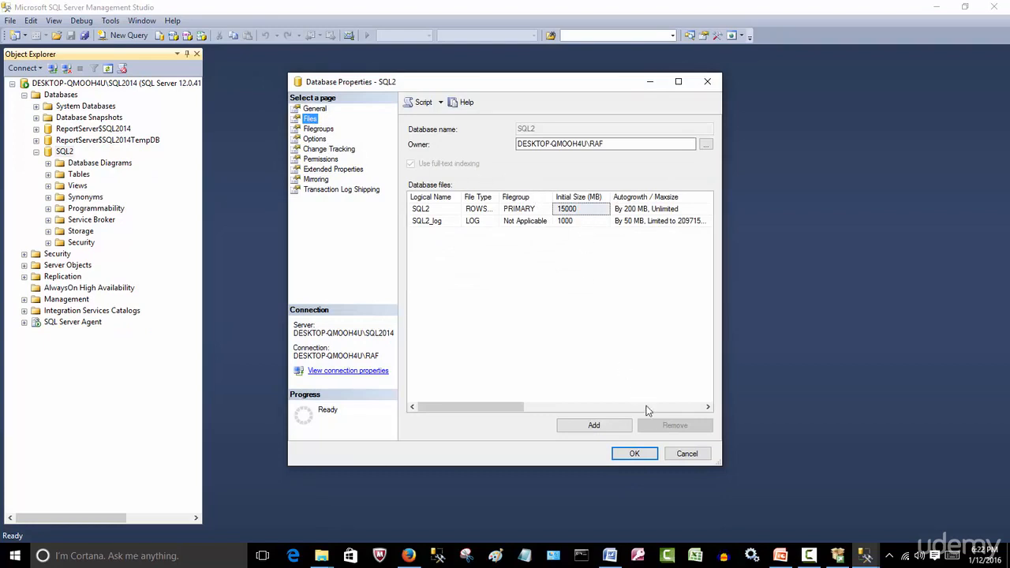
pyautogui.click(686, 454)
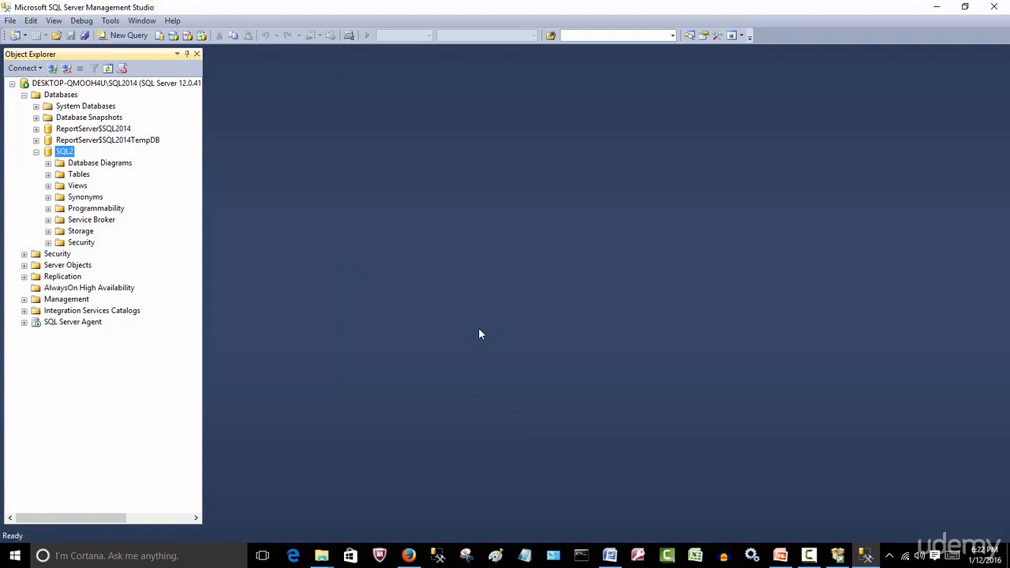
pyautogui.click(809, 556)
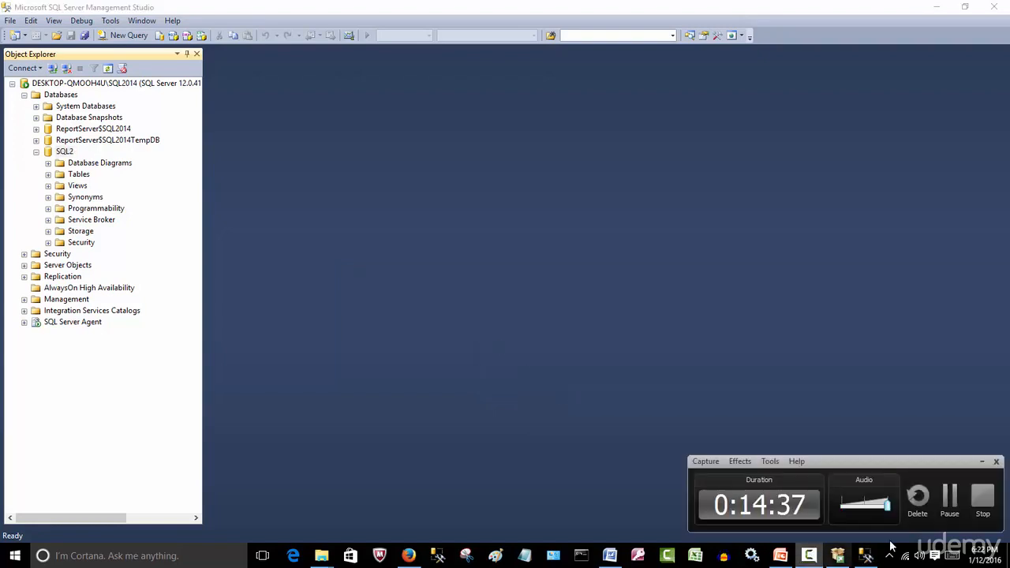